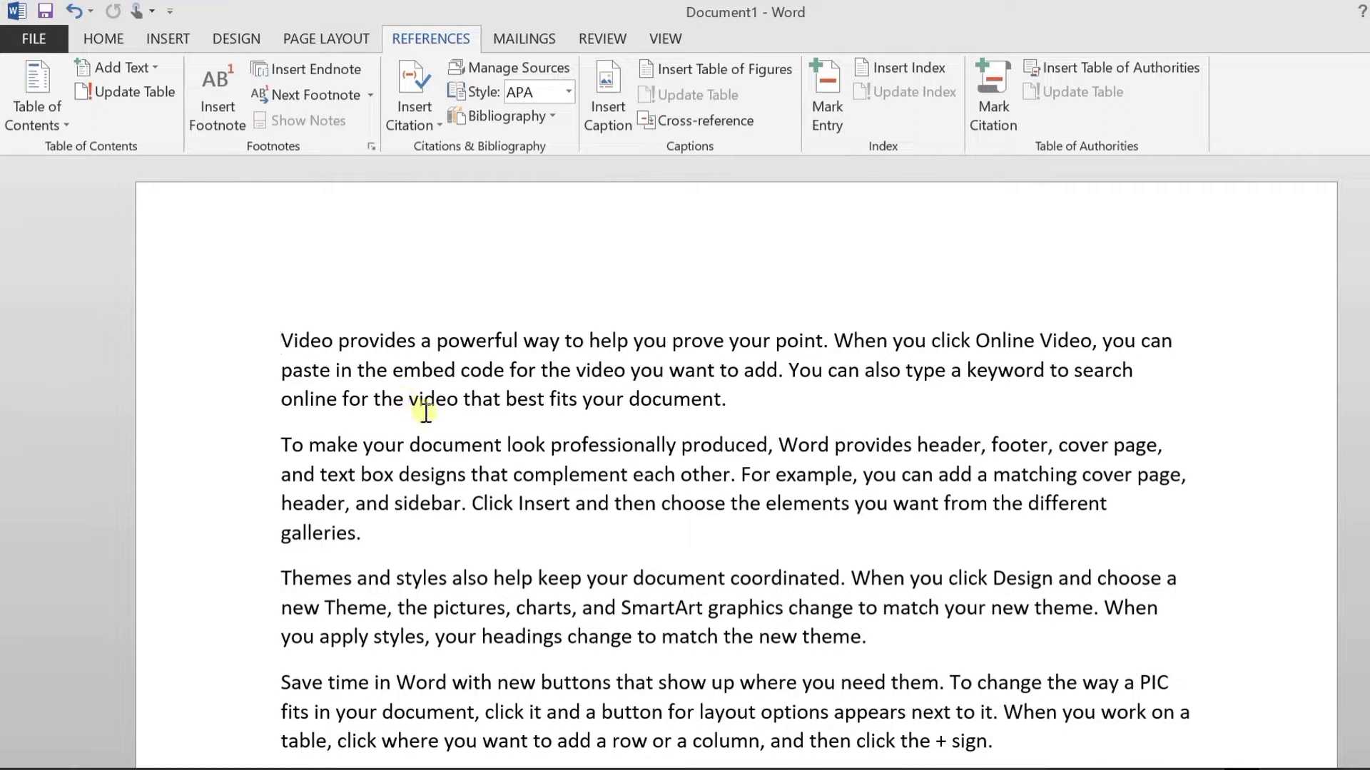
Insert a footnote on the word PIC in the paragraph beginning "Save time in Word".
scroll(425, 413, down, 1)
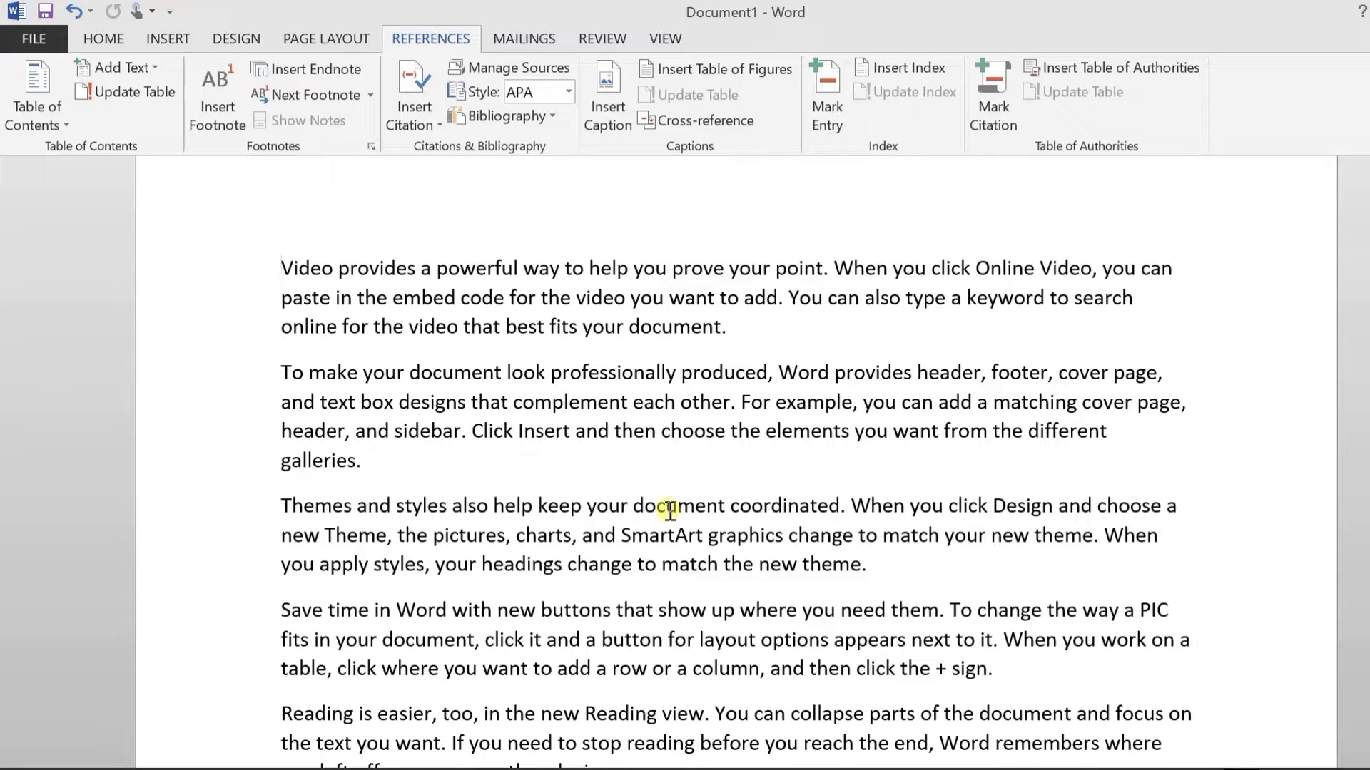
scroll(670, 510, up, 1)
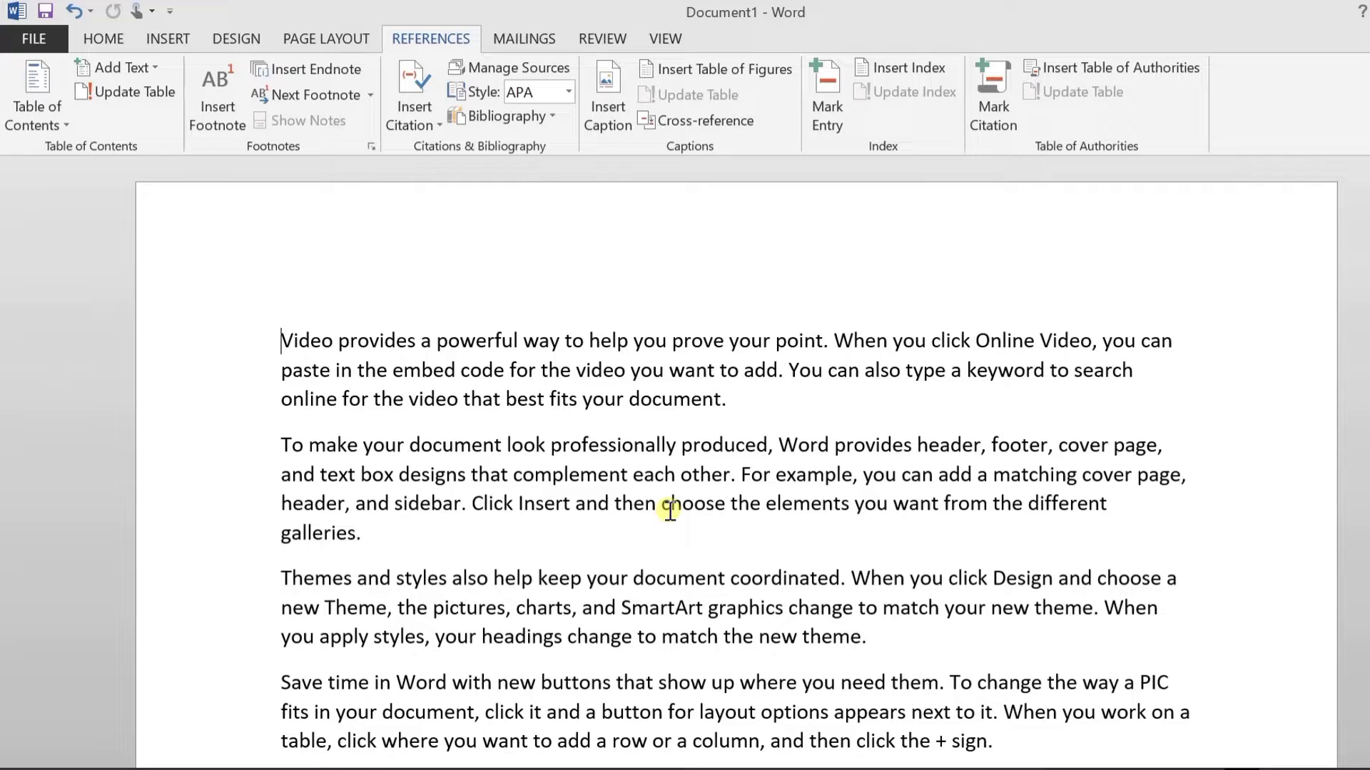
click(1170, 682)
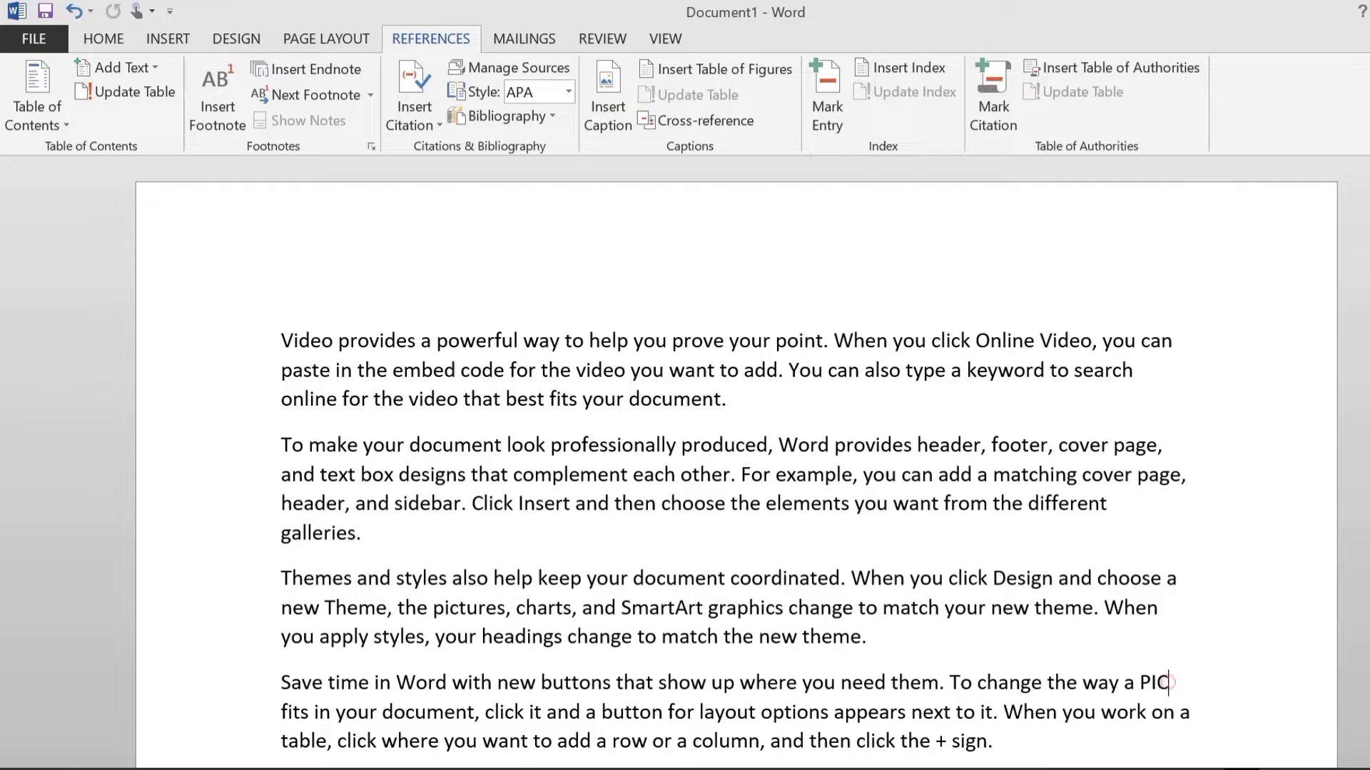
double_click(1145, 682)
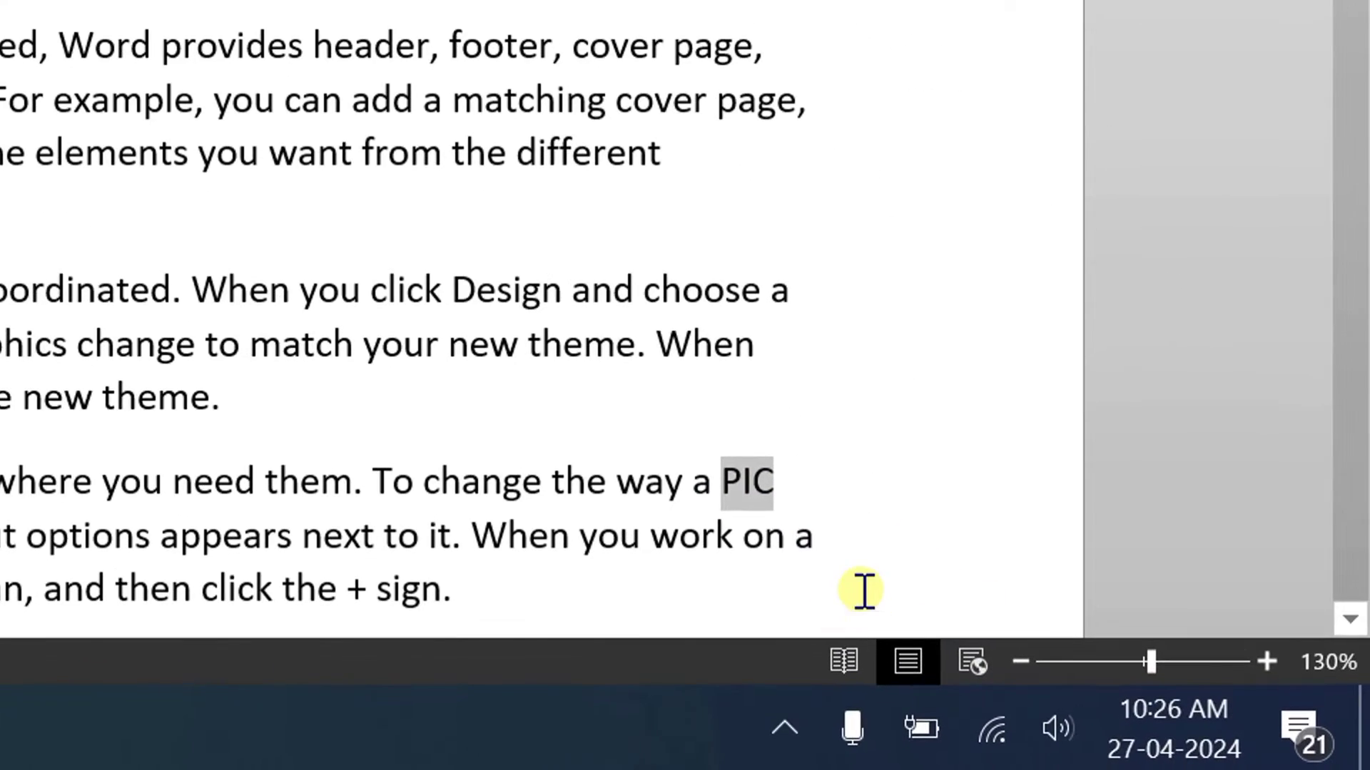
click(355, 285)
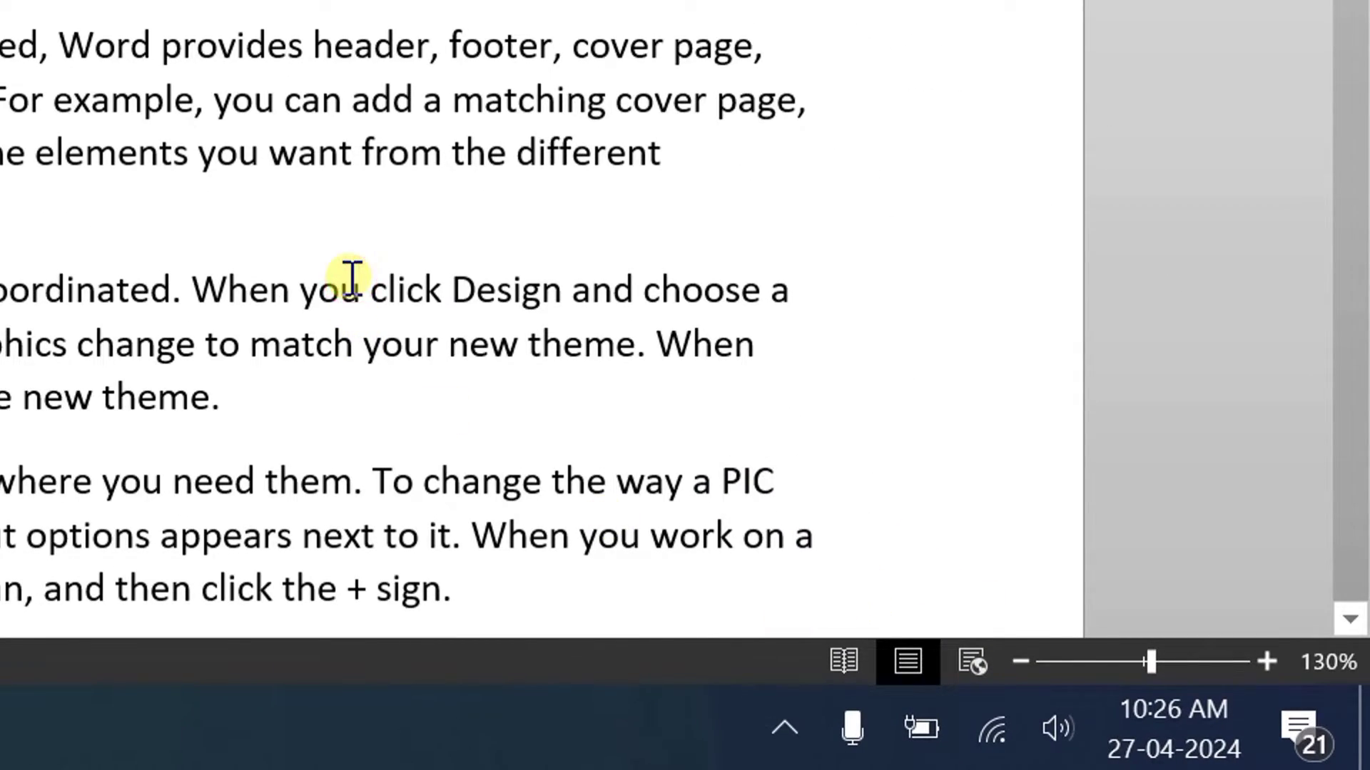
click(779, 478)
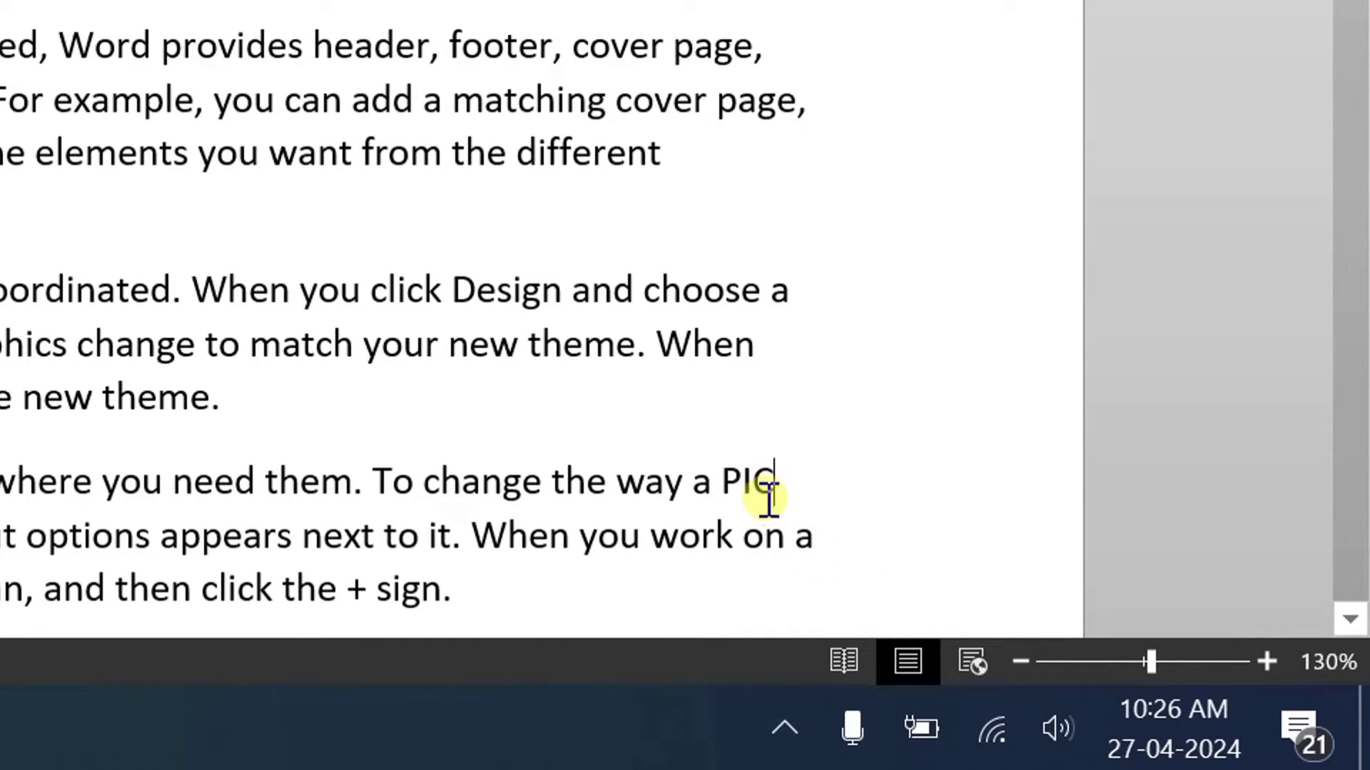
drag(721, 482, 776, 483)
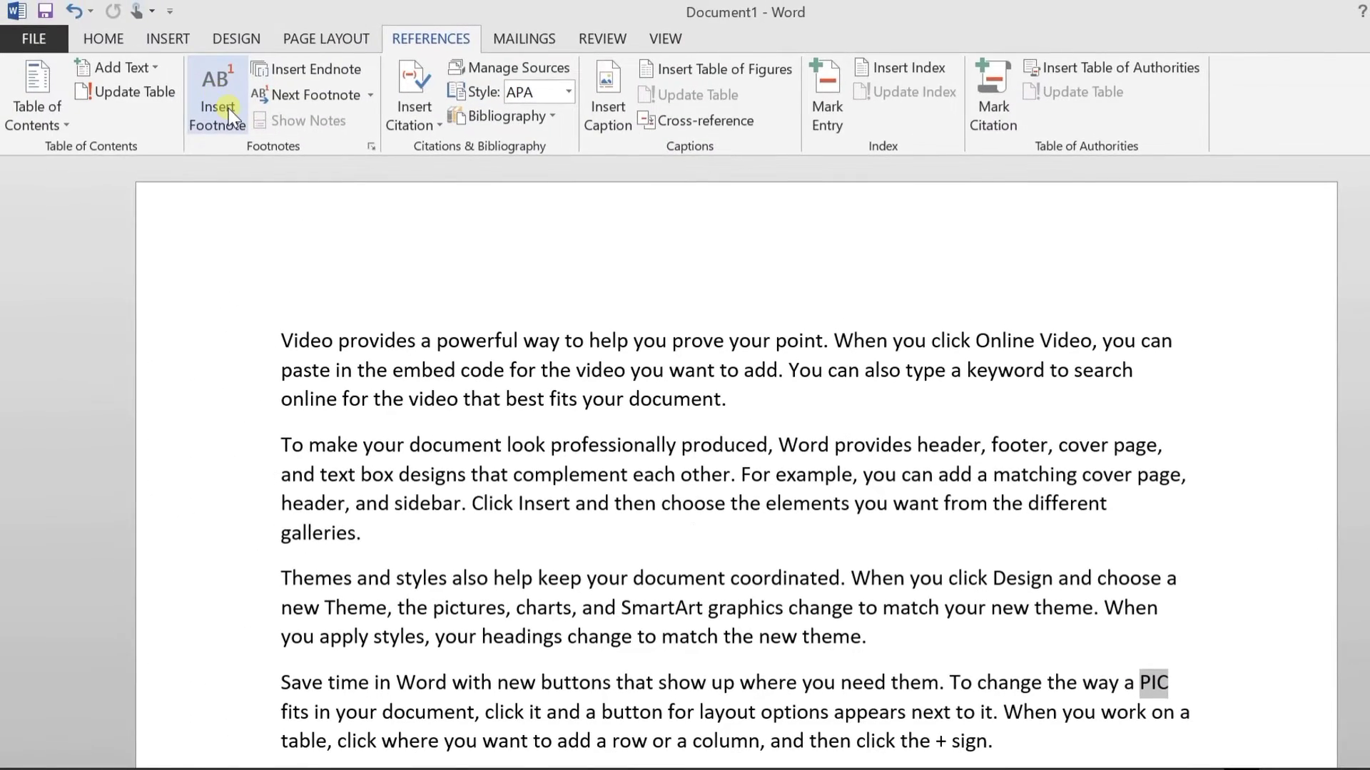
click(216, 108)
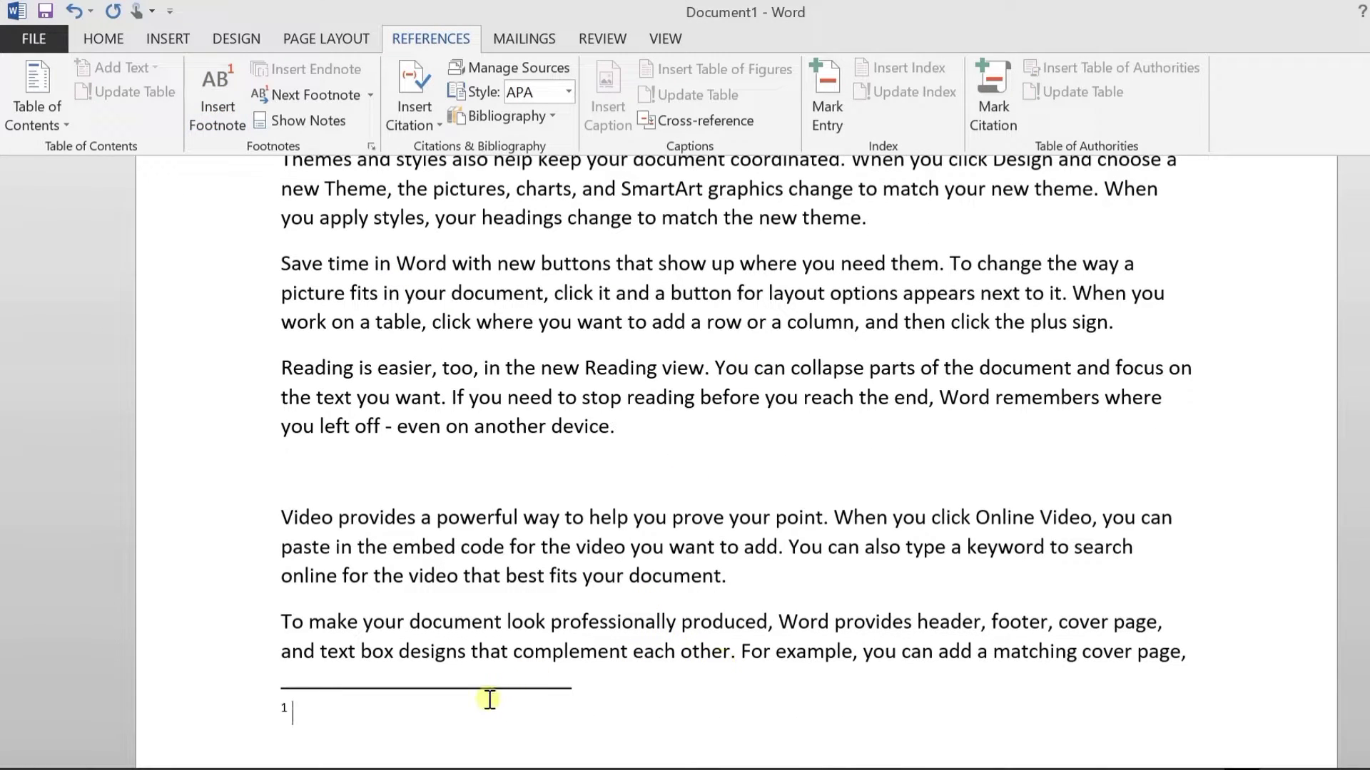
Enter PHOTO as the text of the footnote for PIC.
scroll(489, 700, down, 1)
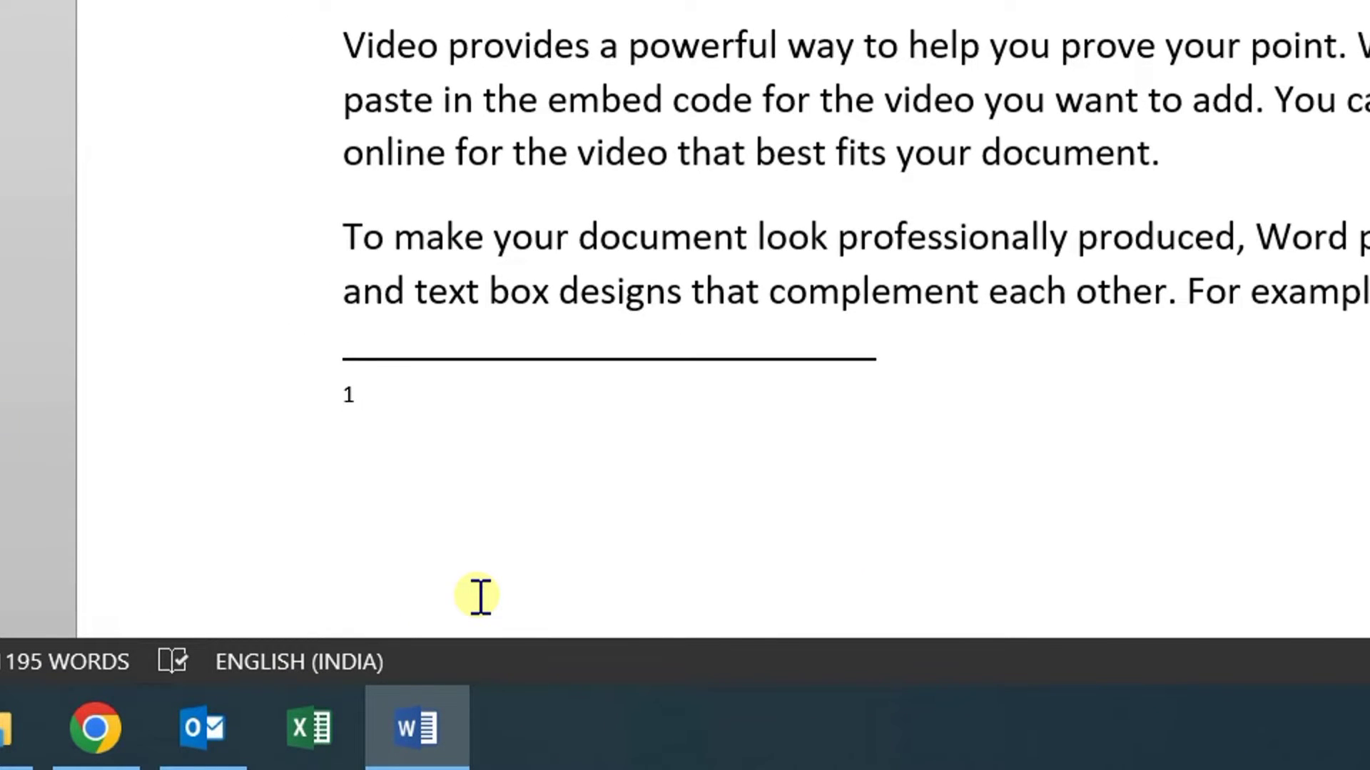
text(PICTURE)
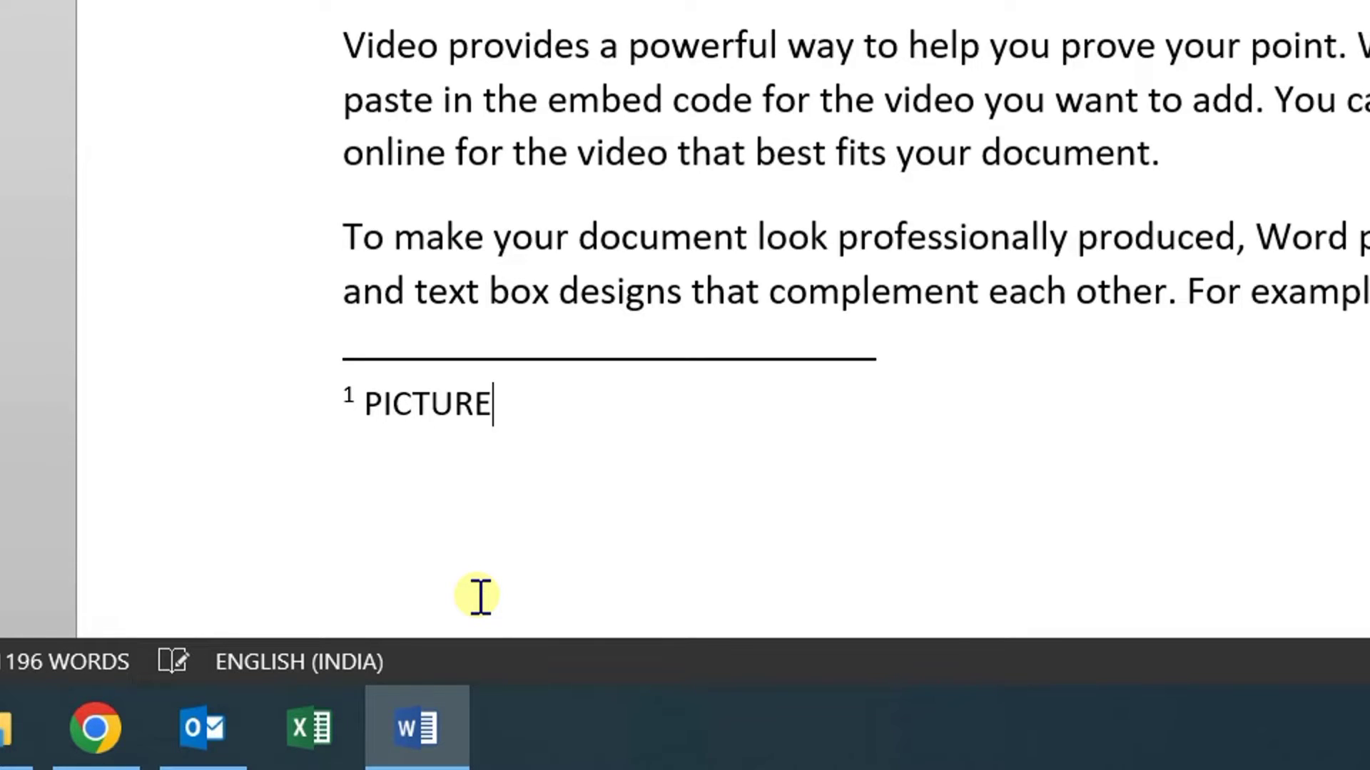
key(BackSpace)
key(BackSpace)
key(BackSpace)
key(BackSpace)
key(BackSpace)
key(BackSpace)
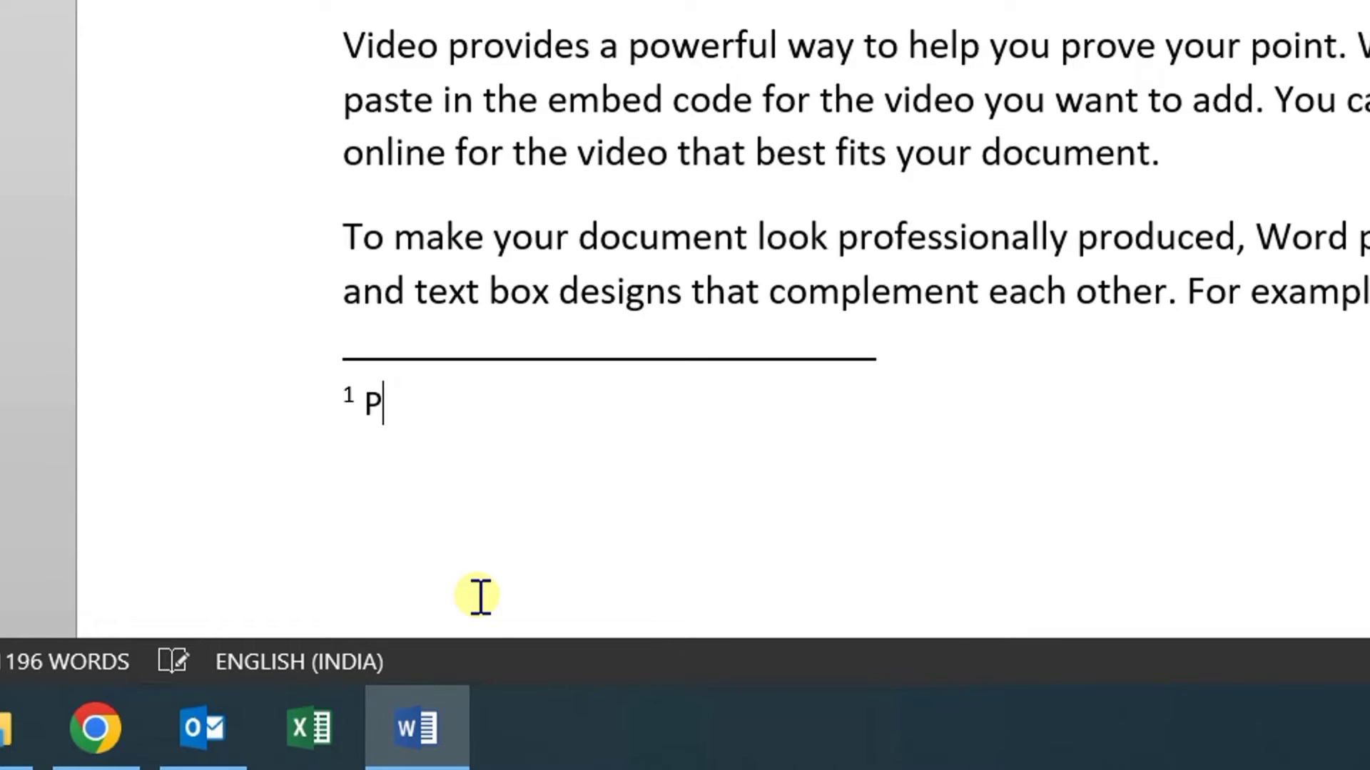
text(HOTO)
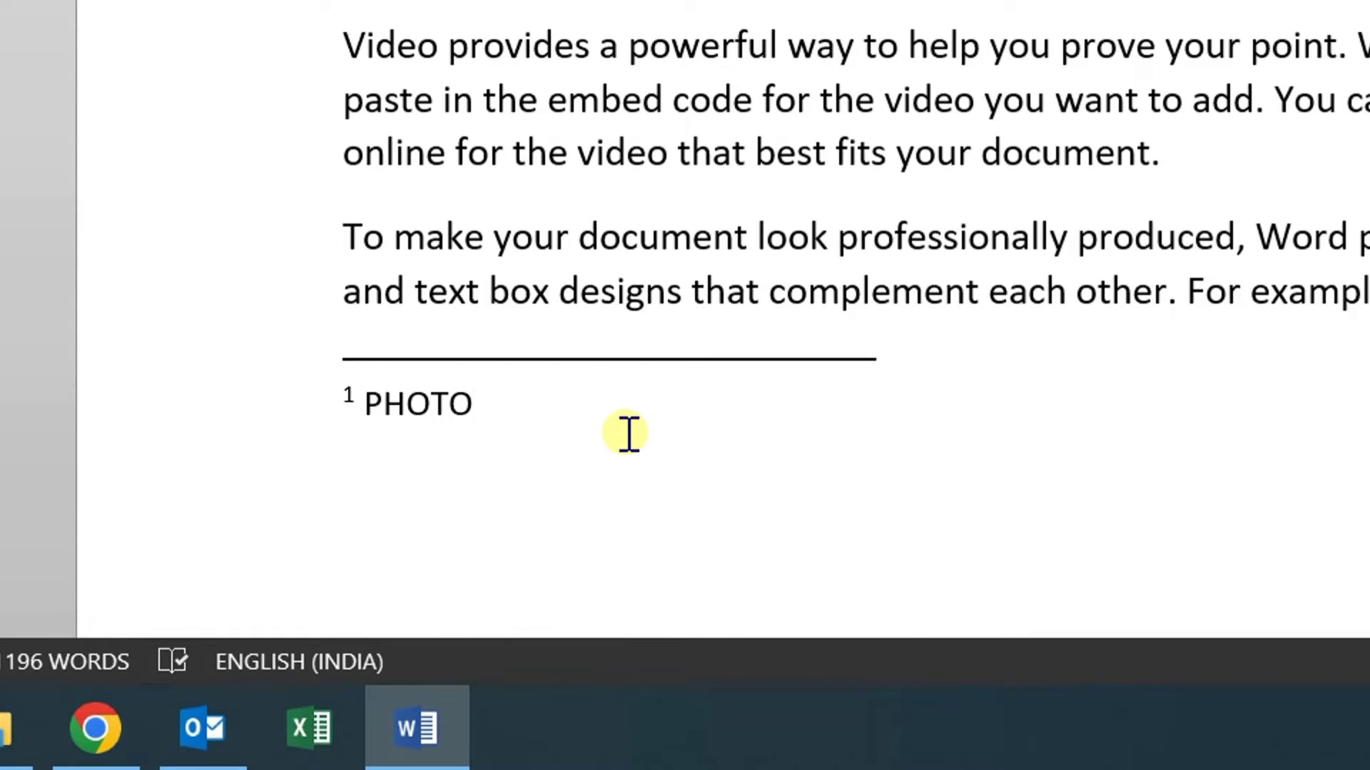
Compare the footnote reference beside PIC with its note at the end of the page.
scroll(642, 467, up, 4)
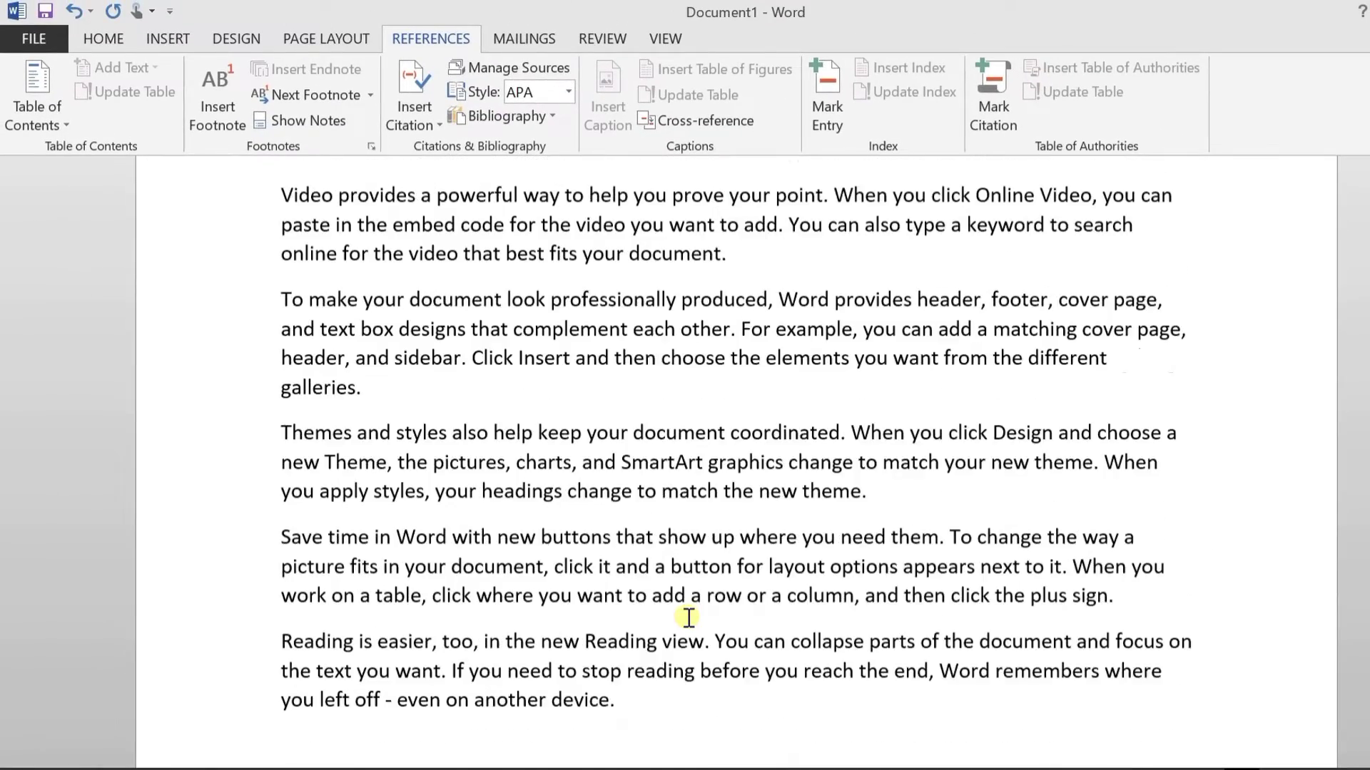
scroll(688, 617, up, 9)
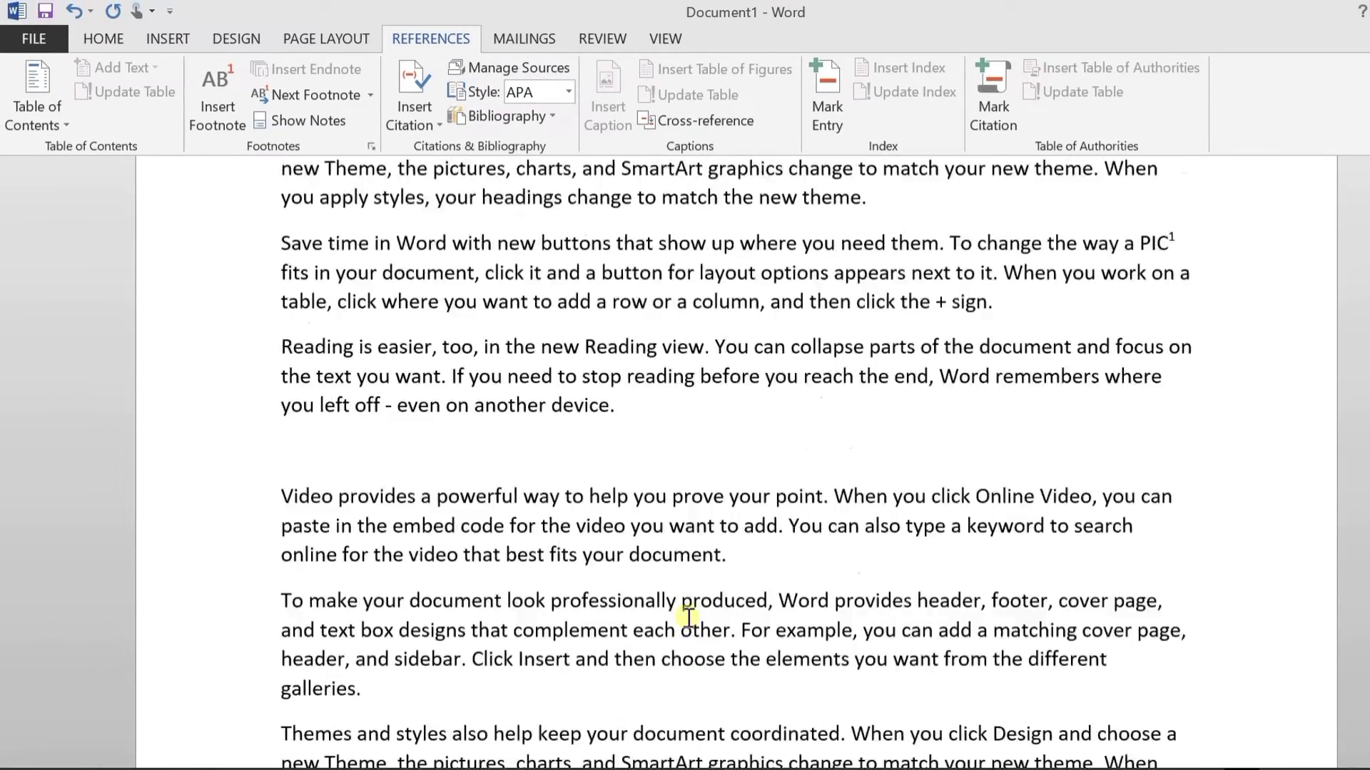
scroll(688, 617, down, 1)
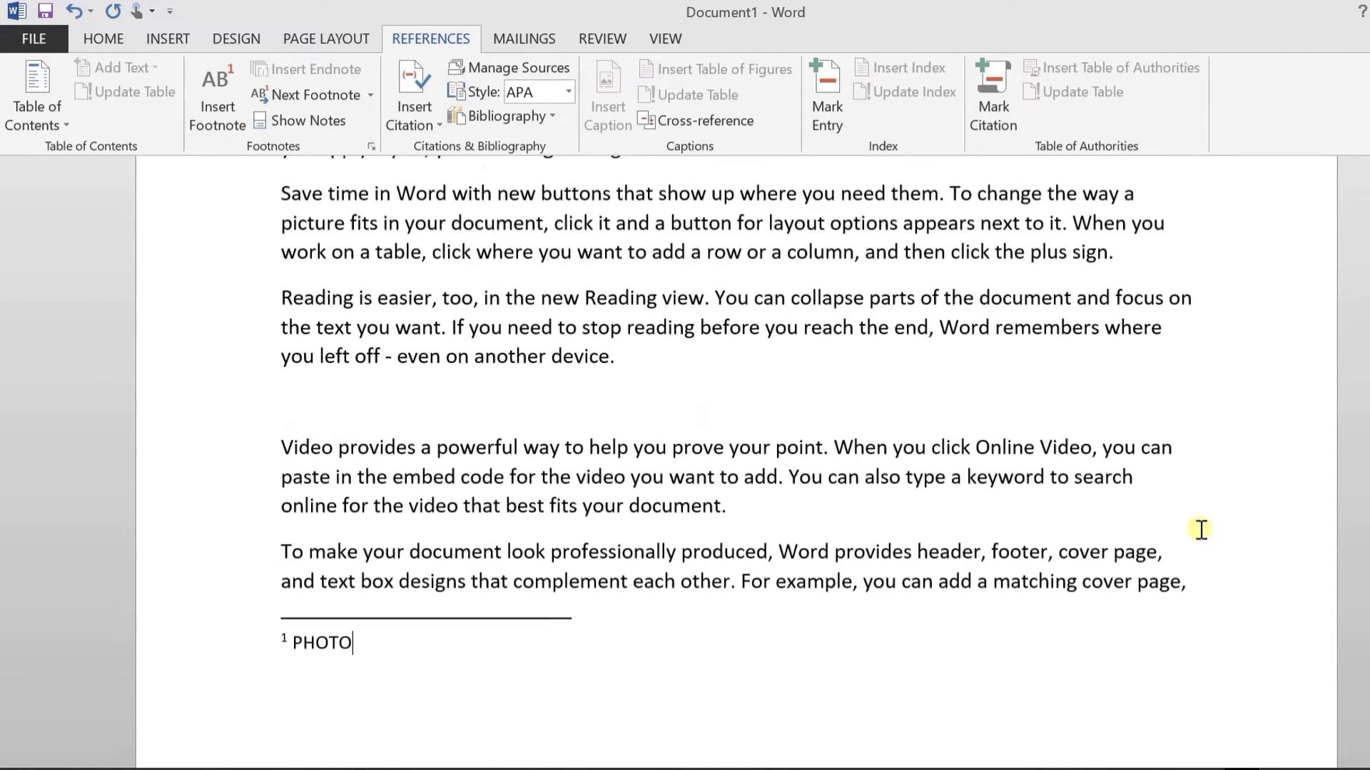
scroll(1201, 529, down, 2)
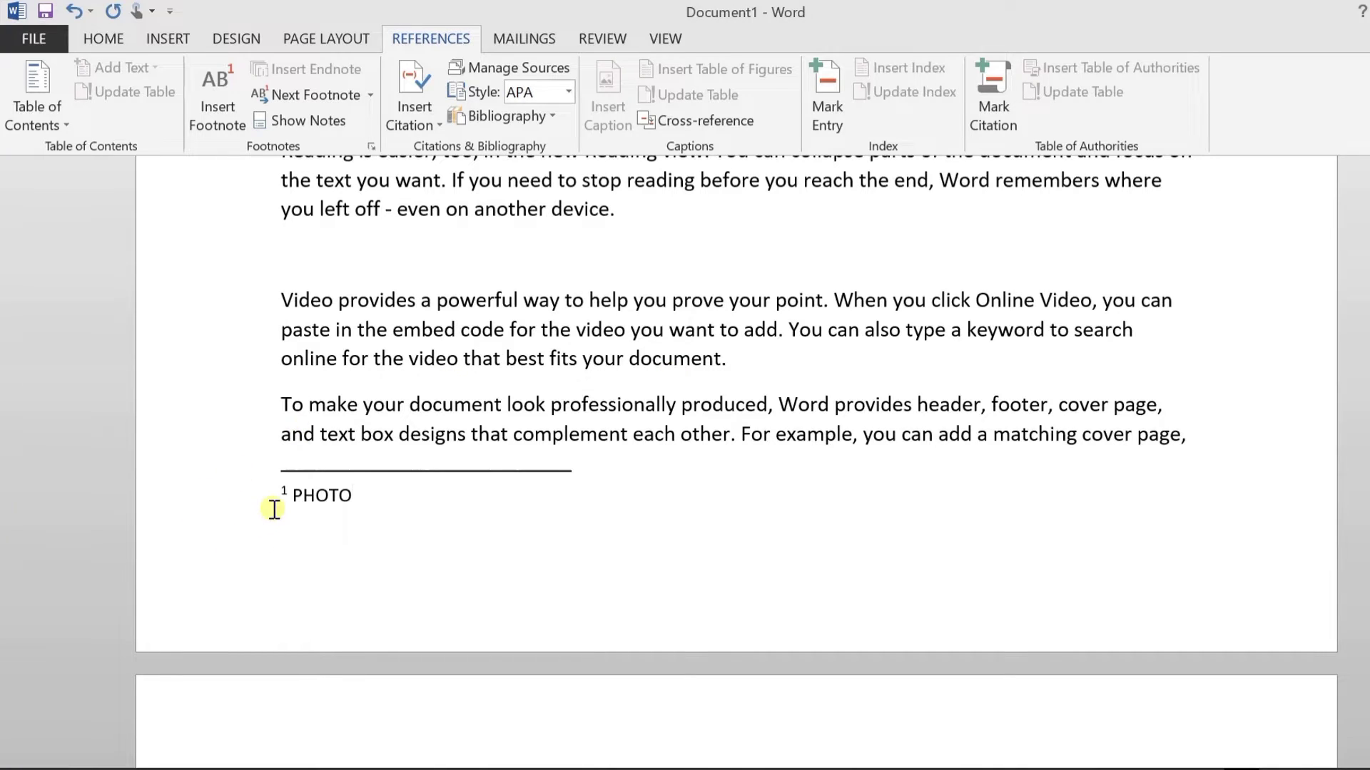
scroll(1277, 457, up, 5)
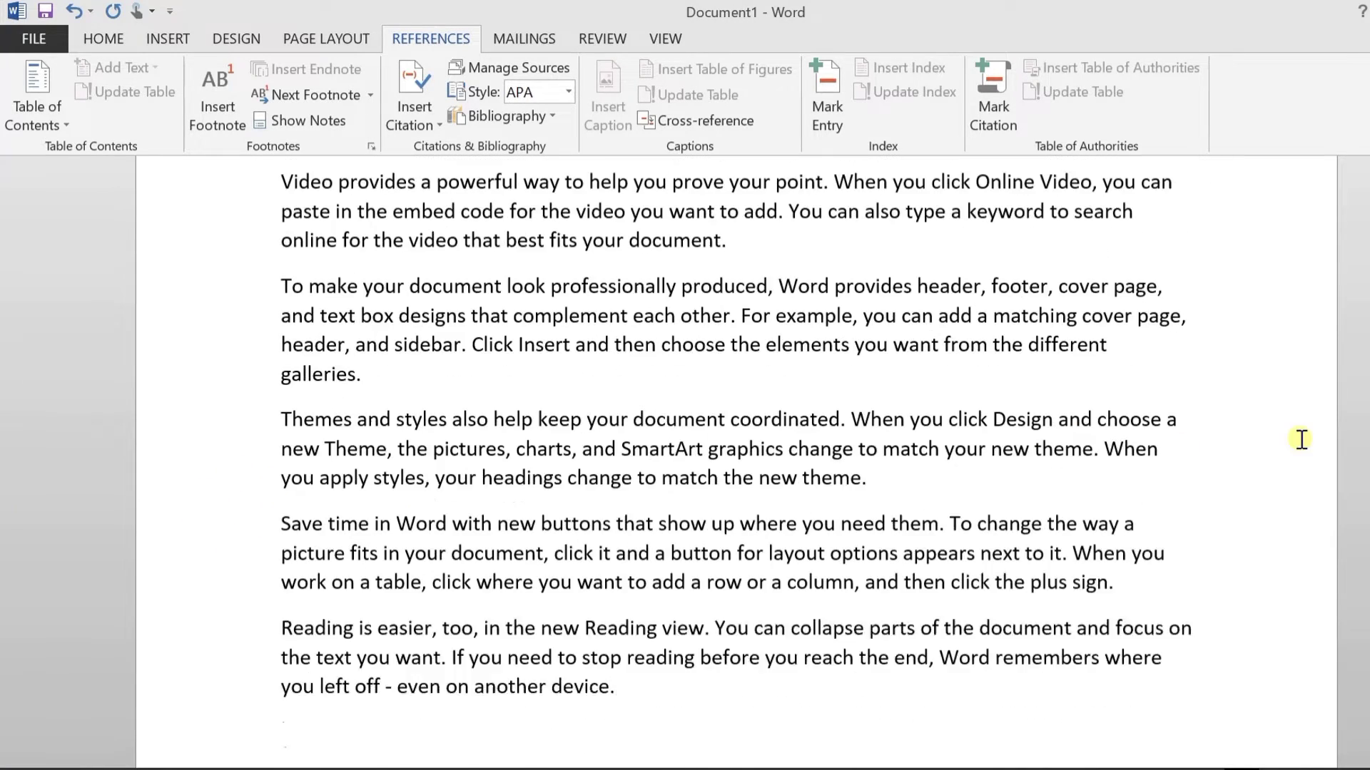
scroll(1277, 459, up, 2)
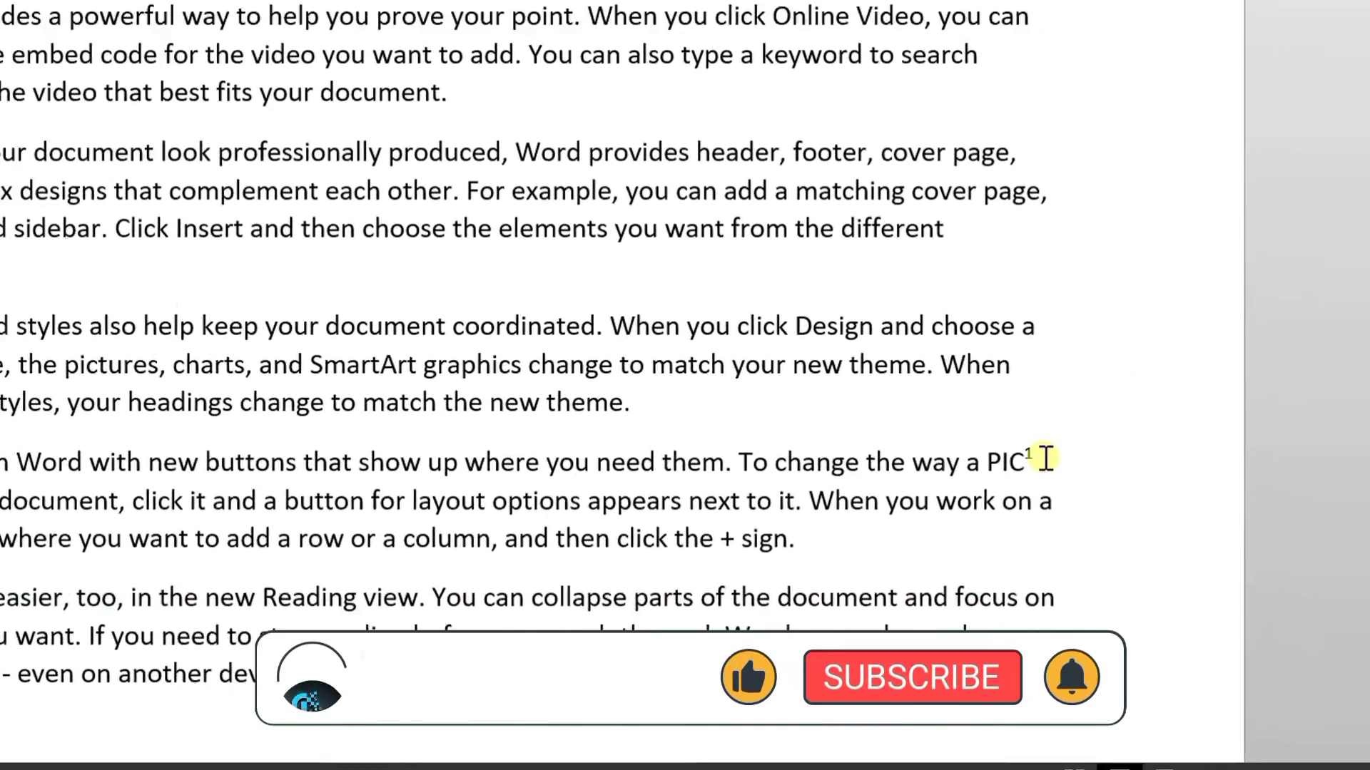
mouse_move(1038, 458)
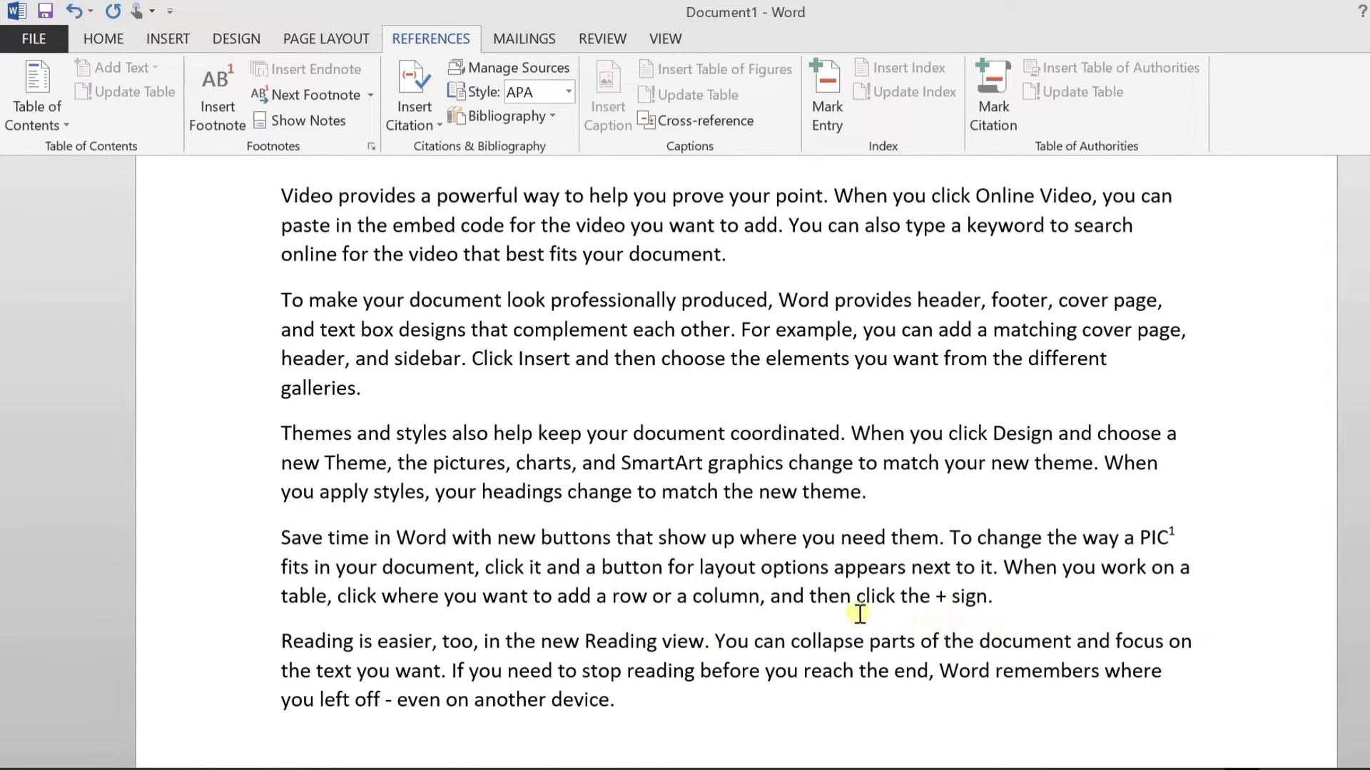
Insert a footnote after the + symbol in the same paragraph with the text PLUS.
click(943, 596)
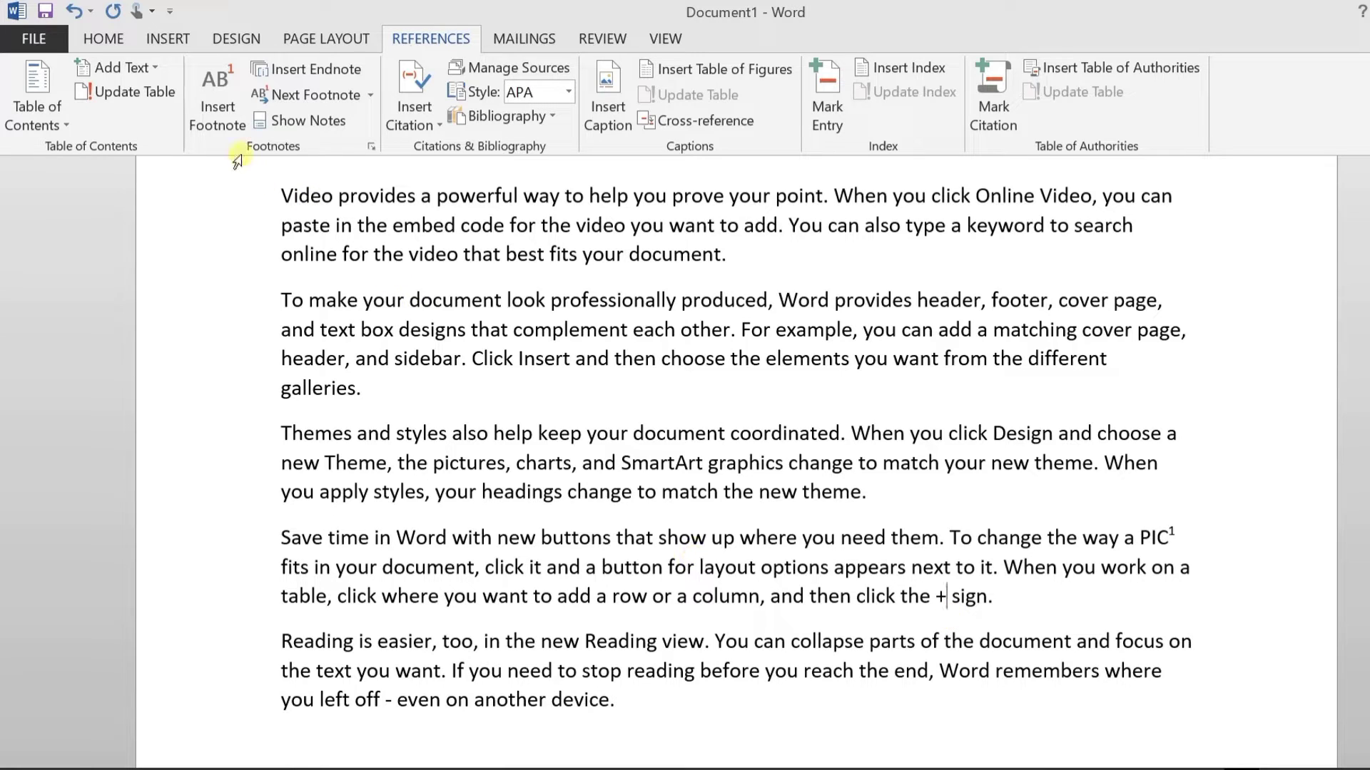
click(221, 113)
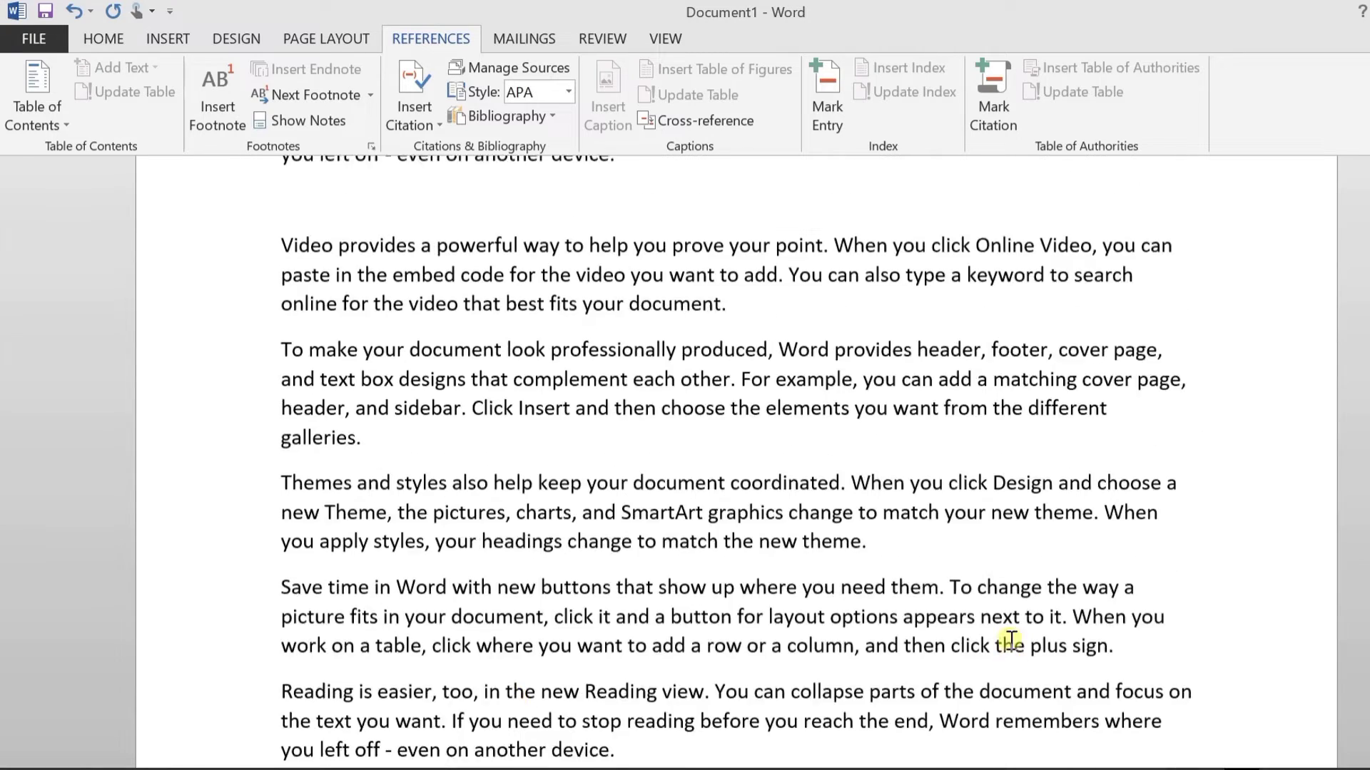
Examine the footnote reference after the + symbol and both notes at the end of the page.
scroll(1028, 637, up, 4)
scroll(1046, 634, up, 2)
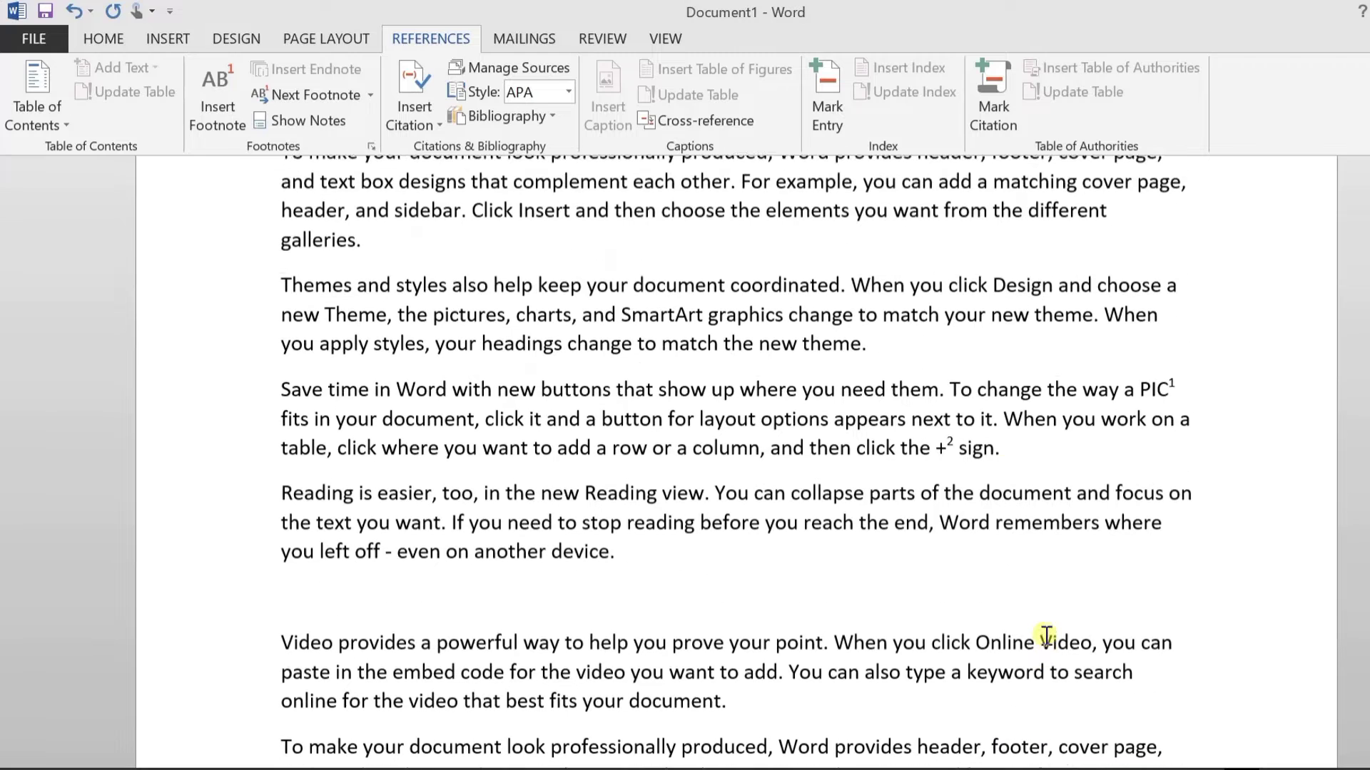
mouse_move(953, 448)
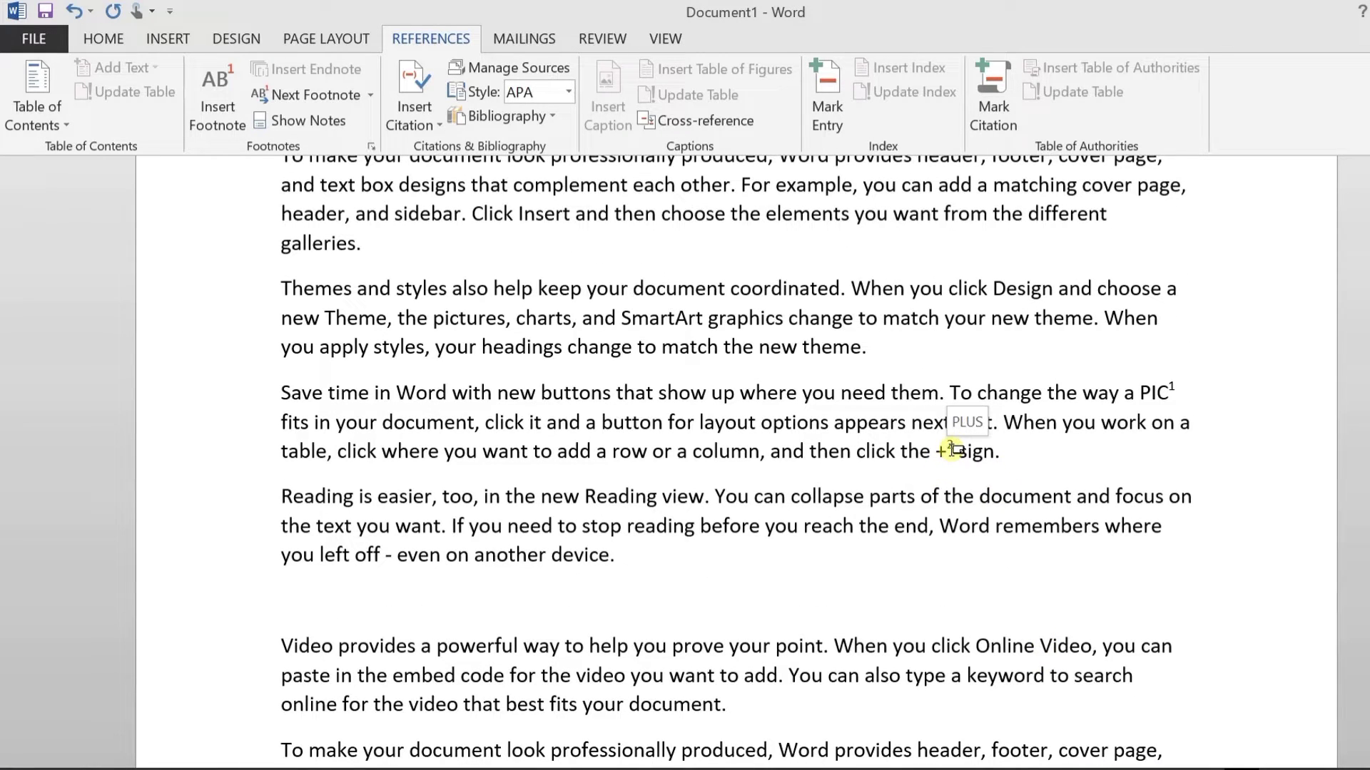
scroll(1099, 571, up, 2)
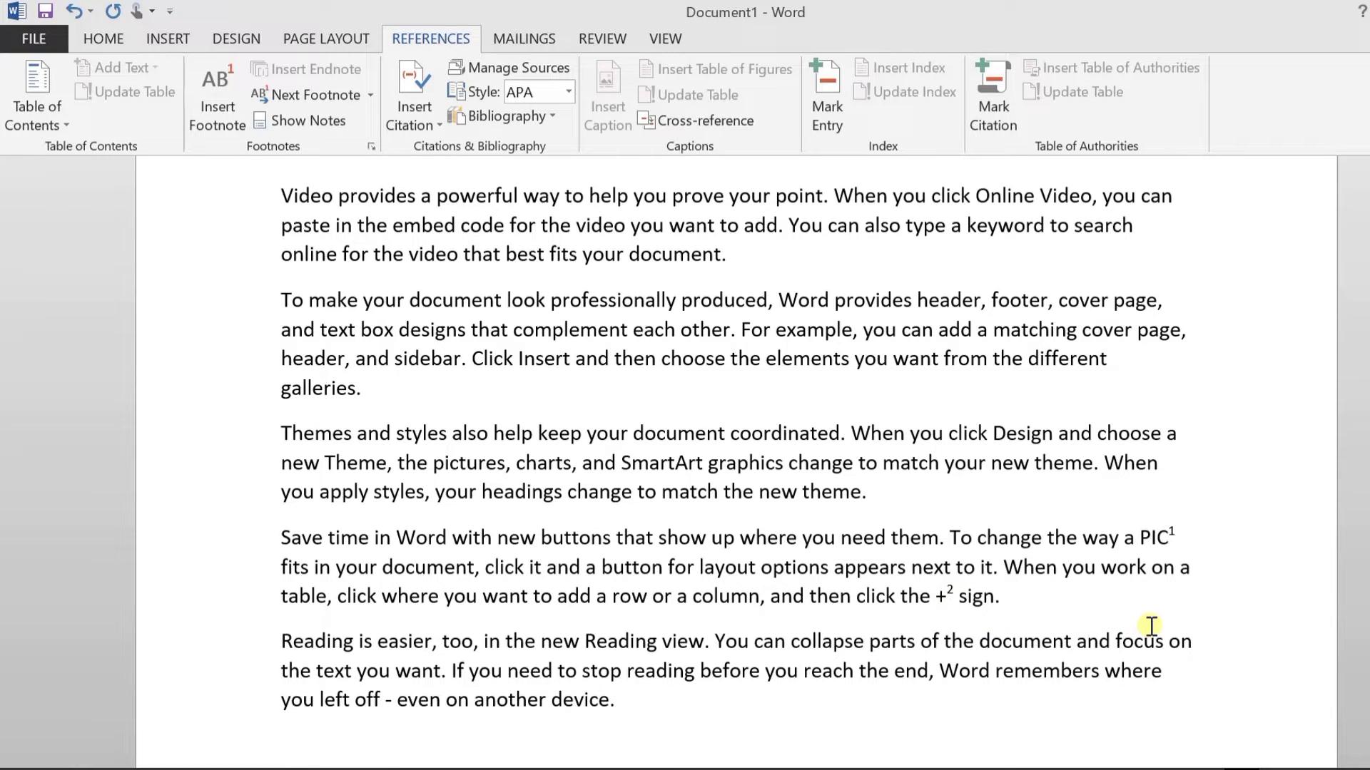
scroll(1150, 625, down, 2)
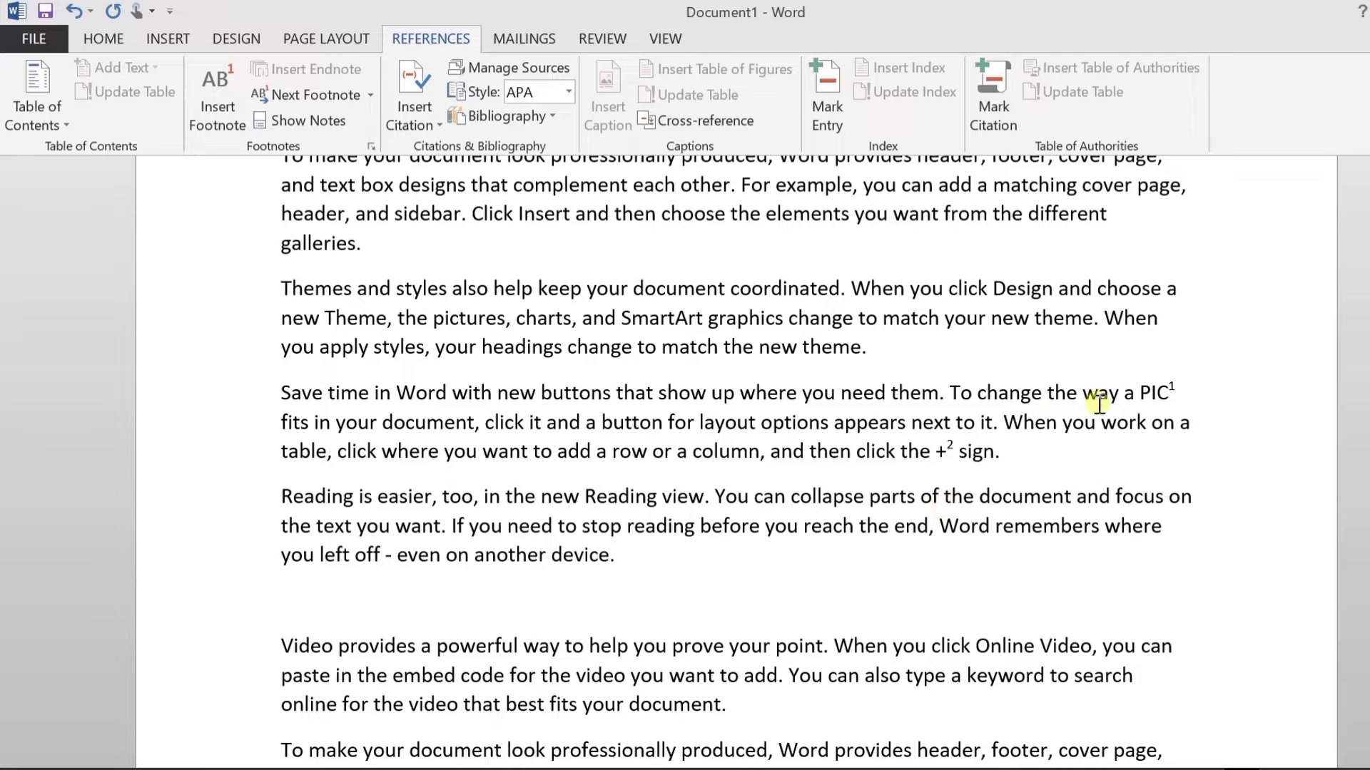
scroll(1074, 448, down, 1)
scroll(1073, 448, down, 4)
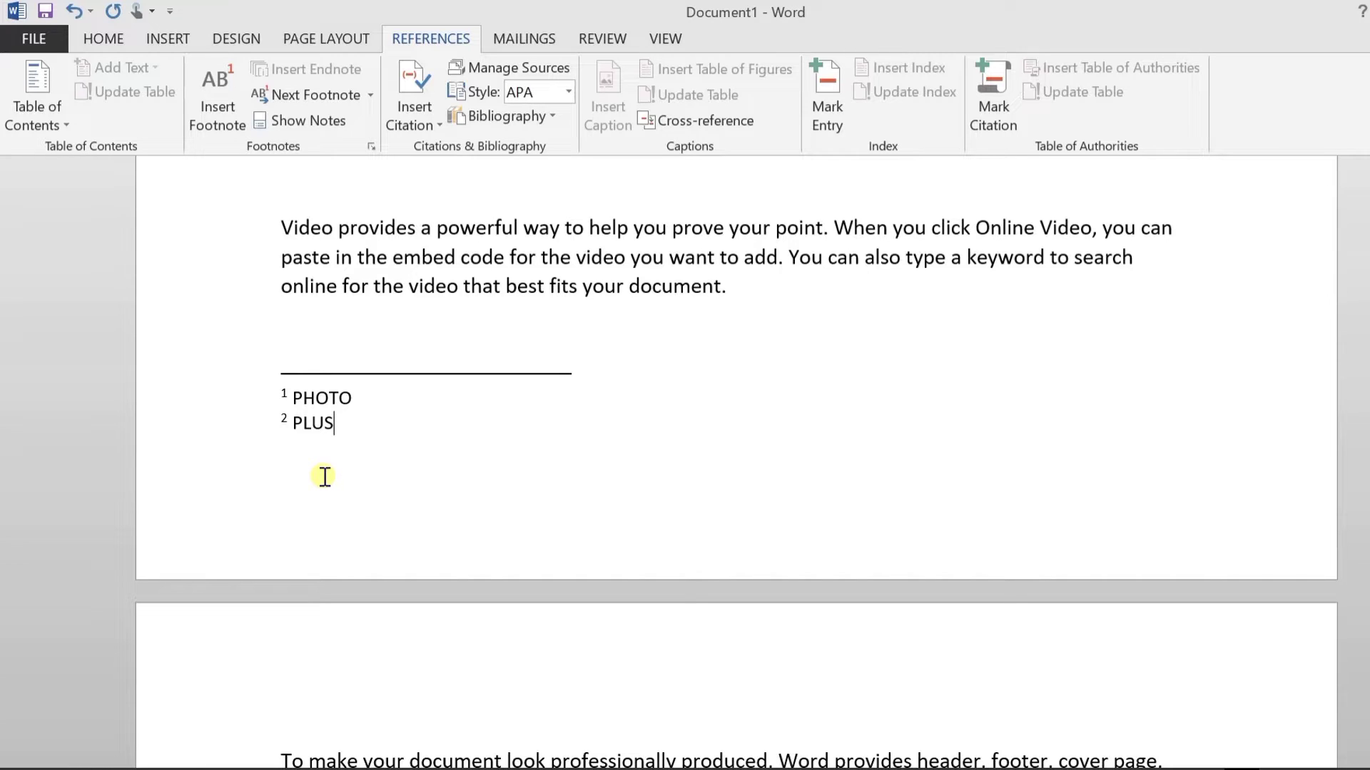
scroll(816, 452, up, 6)
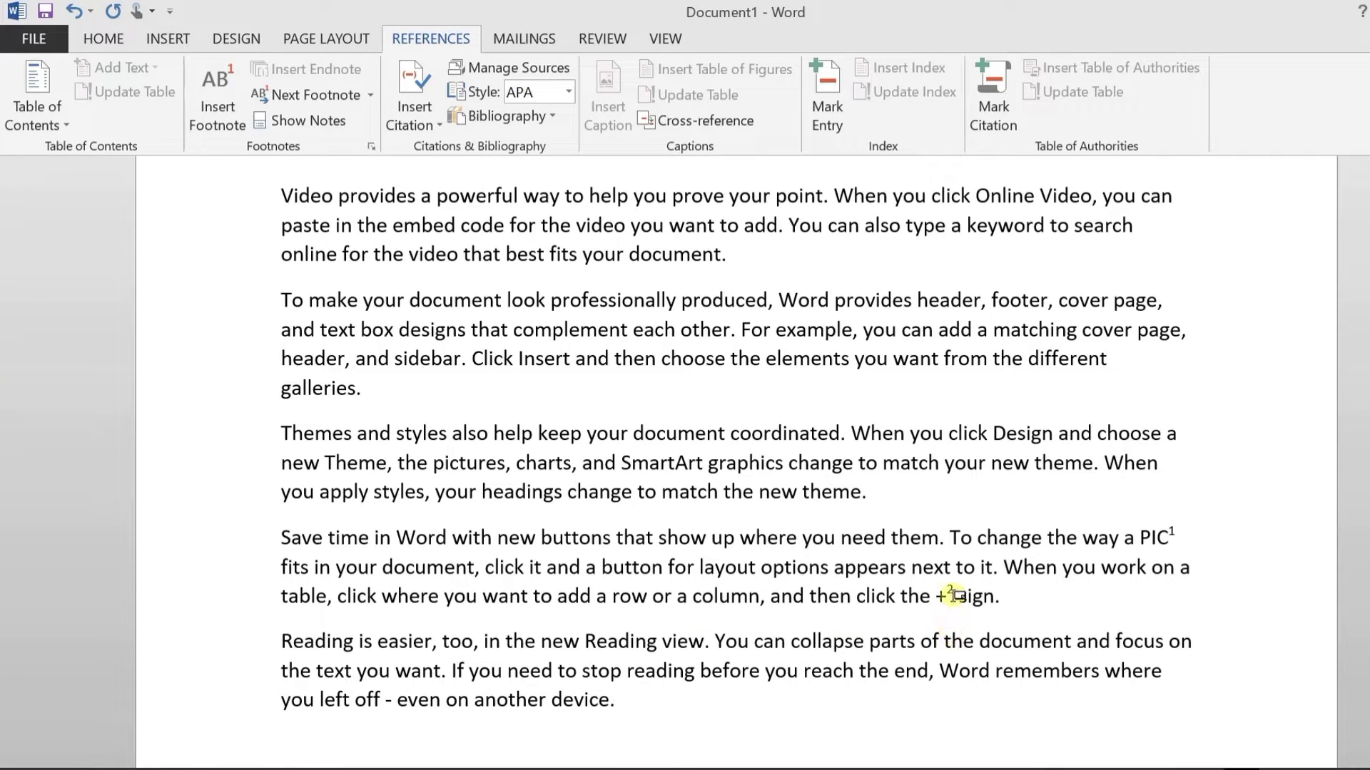
Delete both footnotes by removing their reference marks after the + symbol and the word PIC.
click(958, 597)
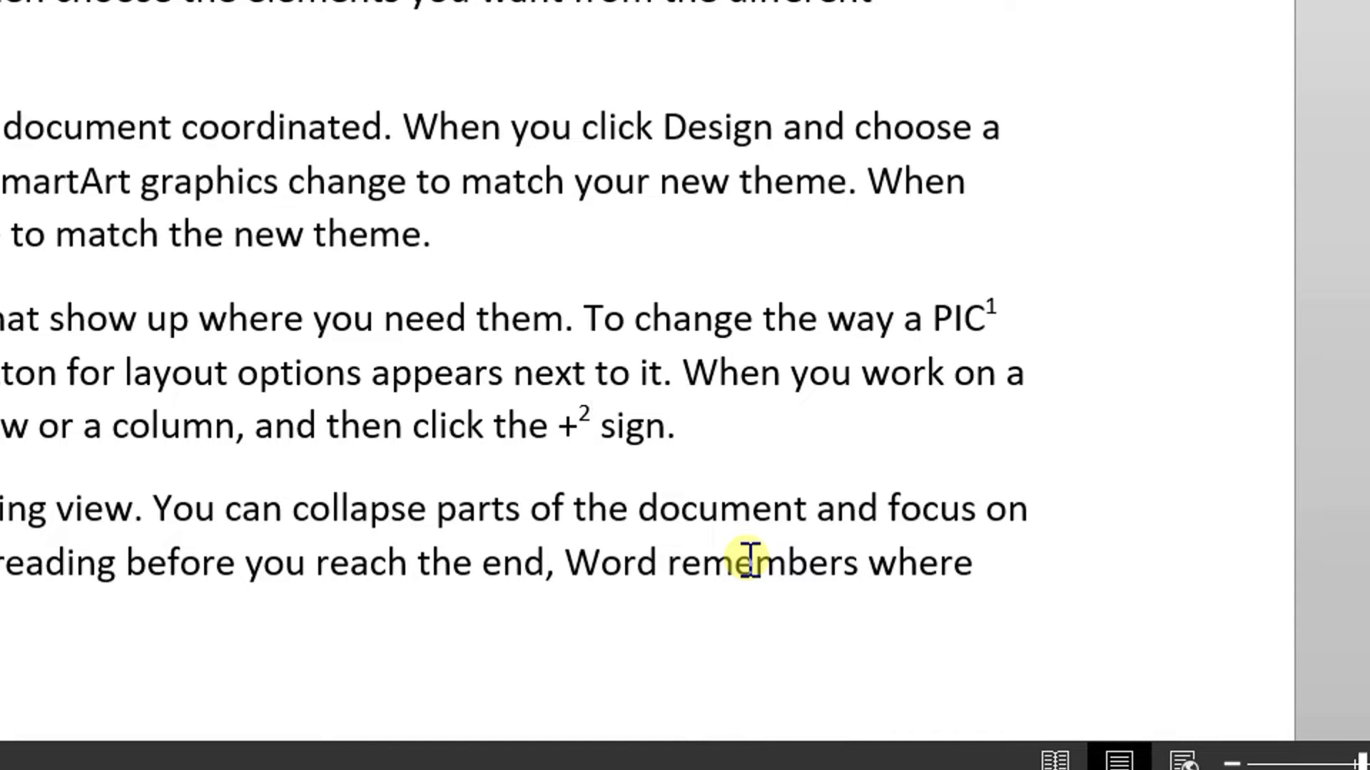
key(shift+Left)
key(Delete)
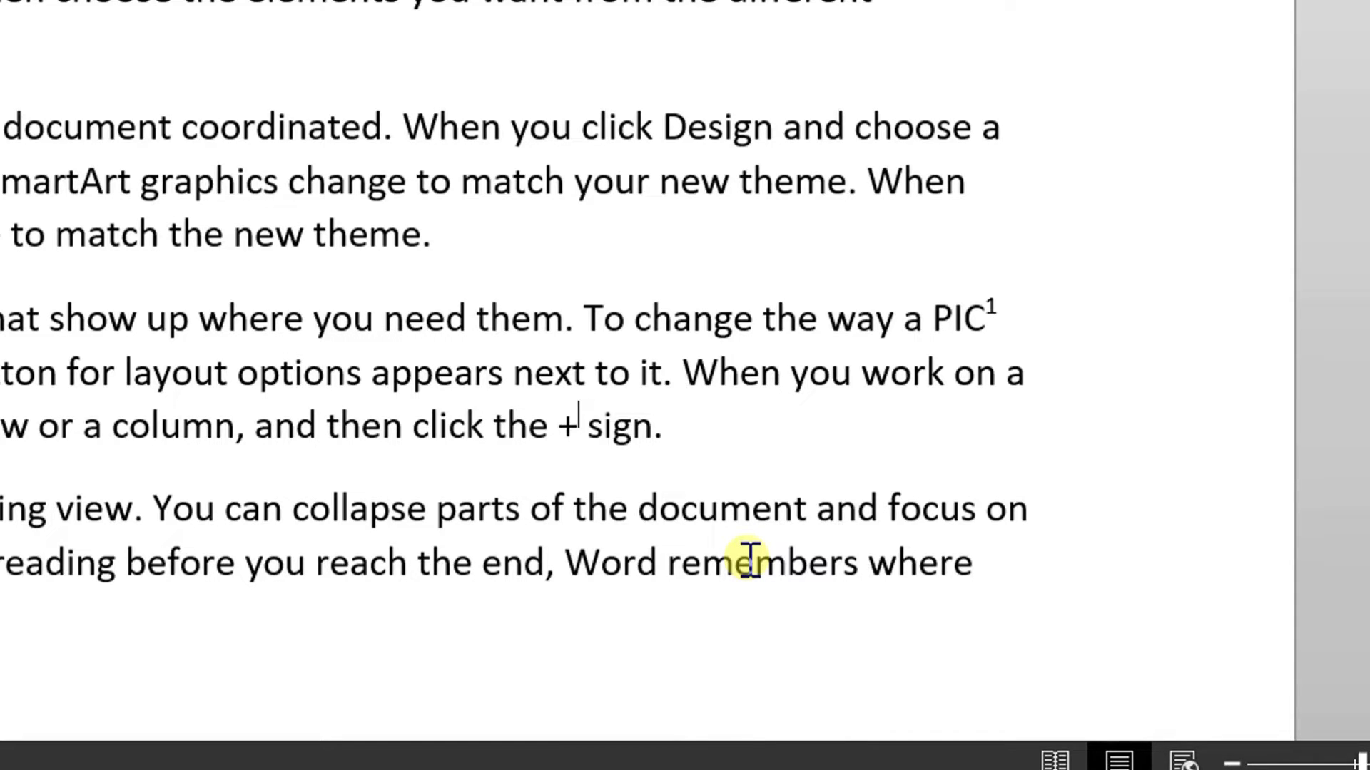
click(999, 303)
key(shift+Left)
key(Delete)
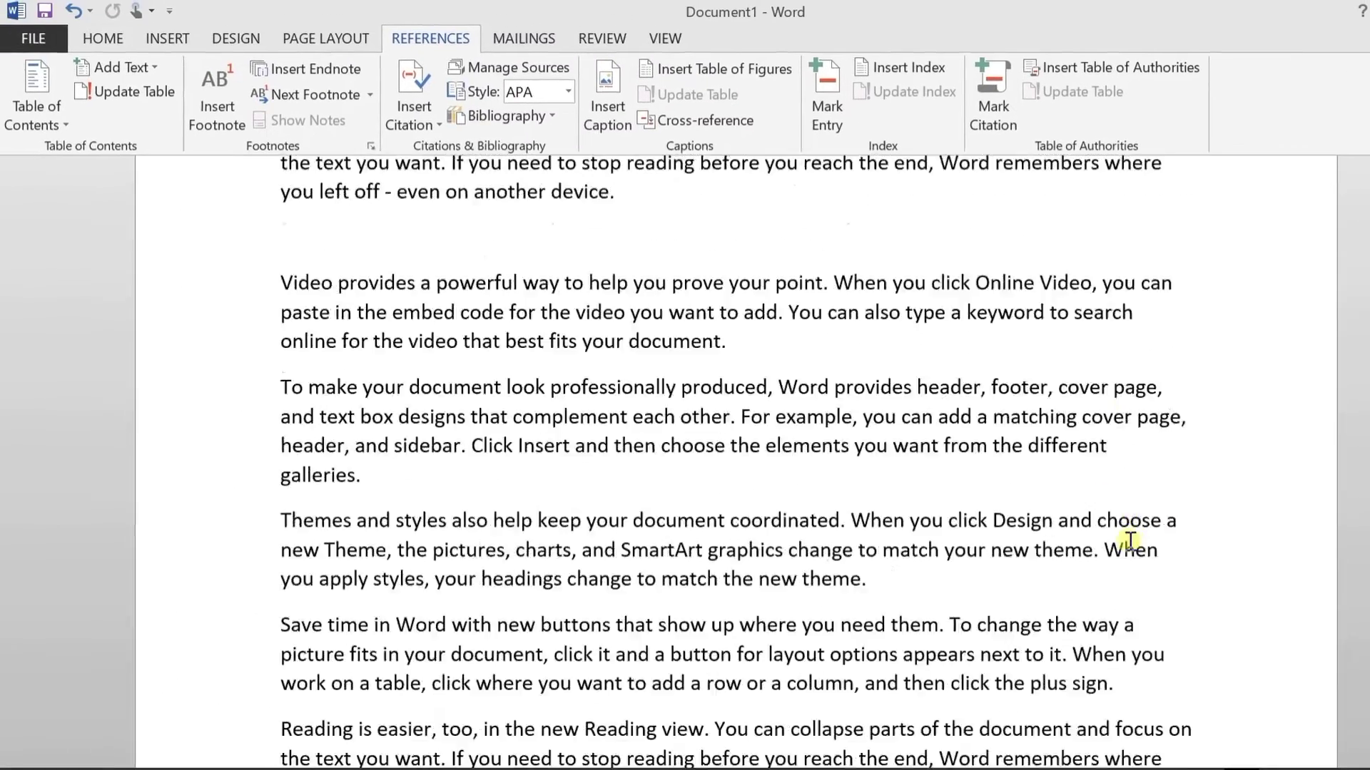
Insert an endnote after the word PIC in the first page's fourth paragraph.
key(ctrl+Return)
scroll(229, 511, down, 1)
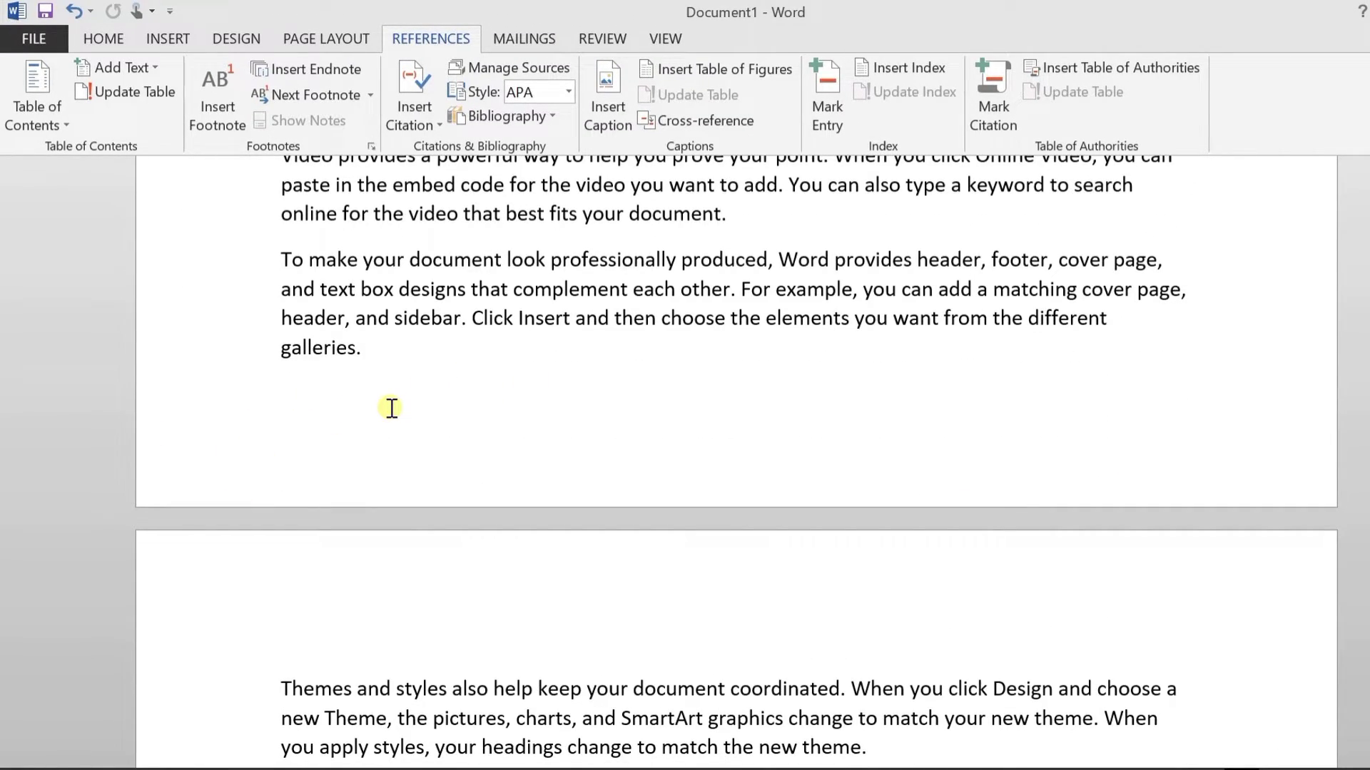
scroll(361, 378, up, 5)
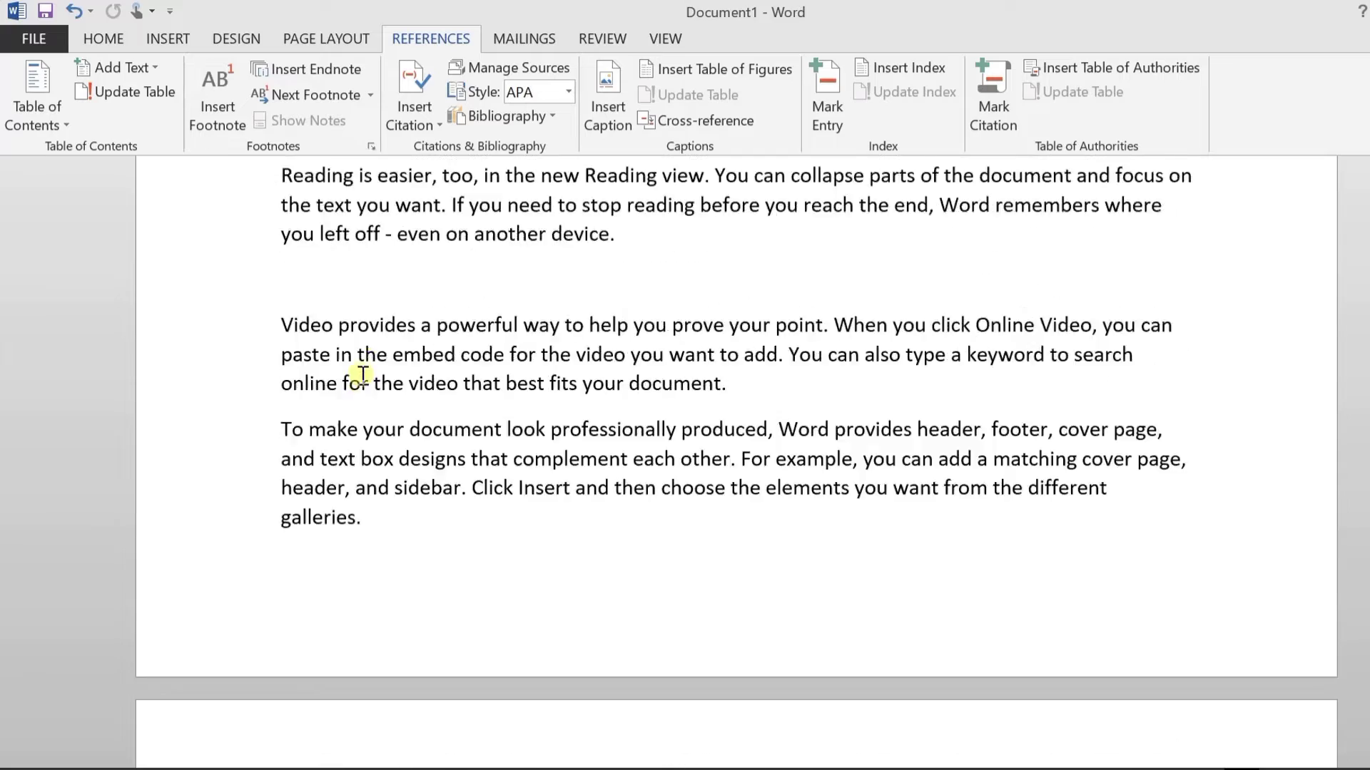
scroll(931, 533, up, 6)
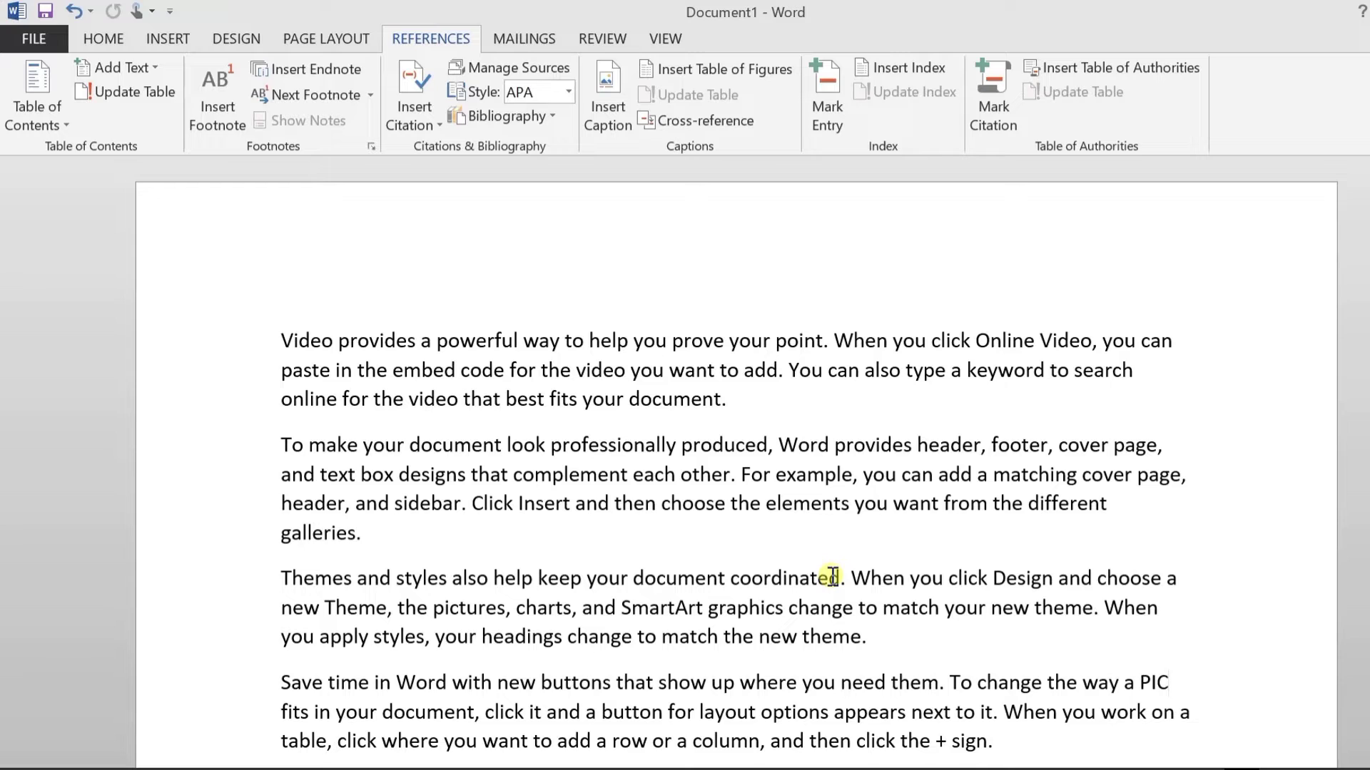
scroll(832, 576, down, 1)
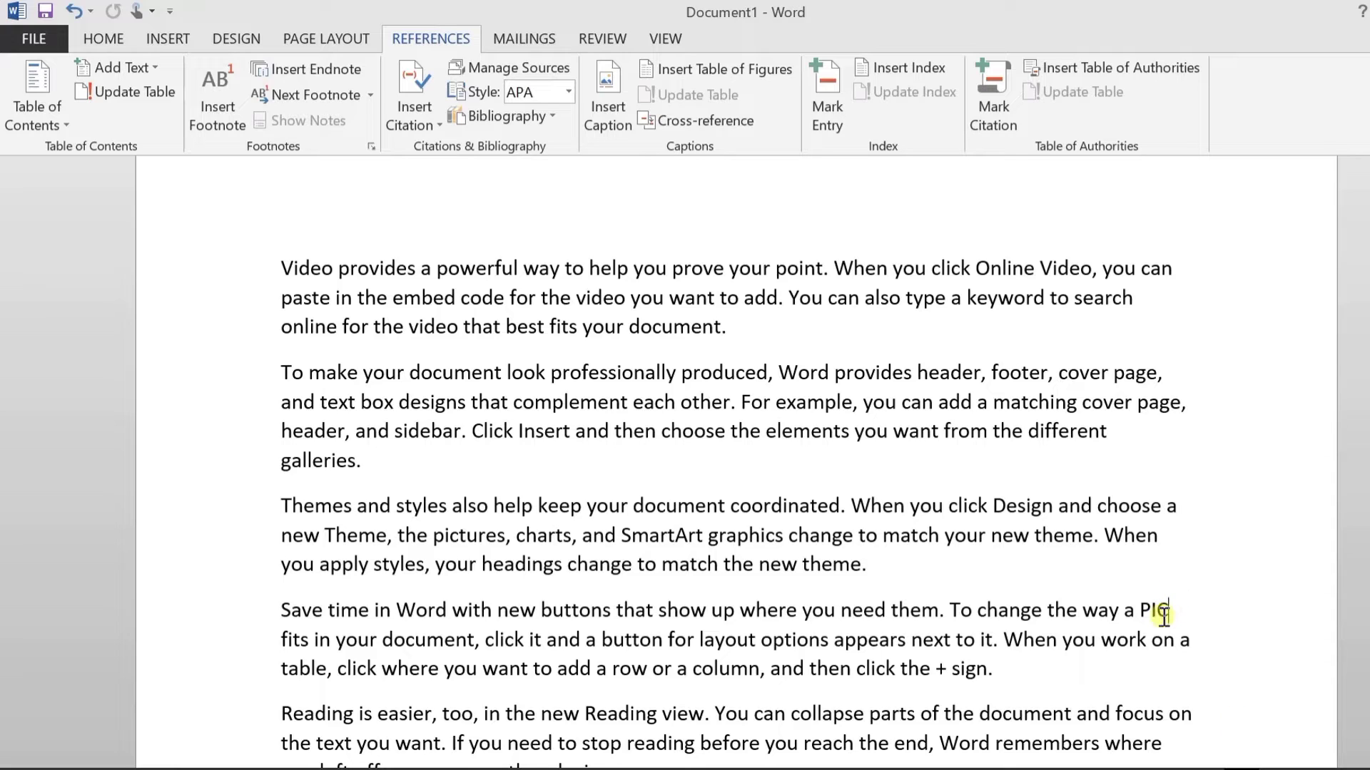
click(310, 70)
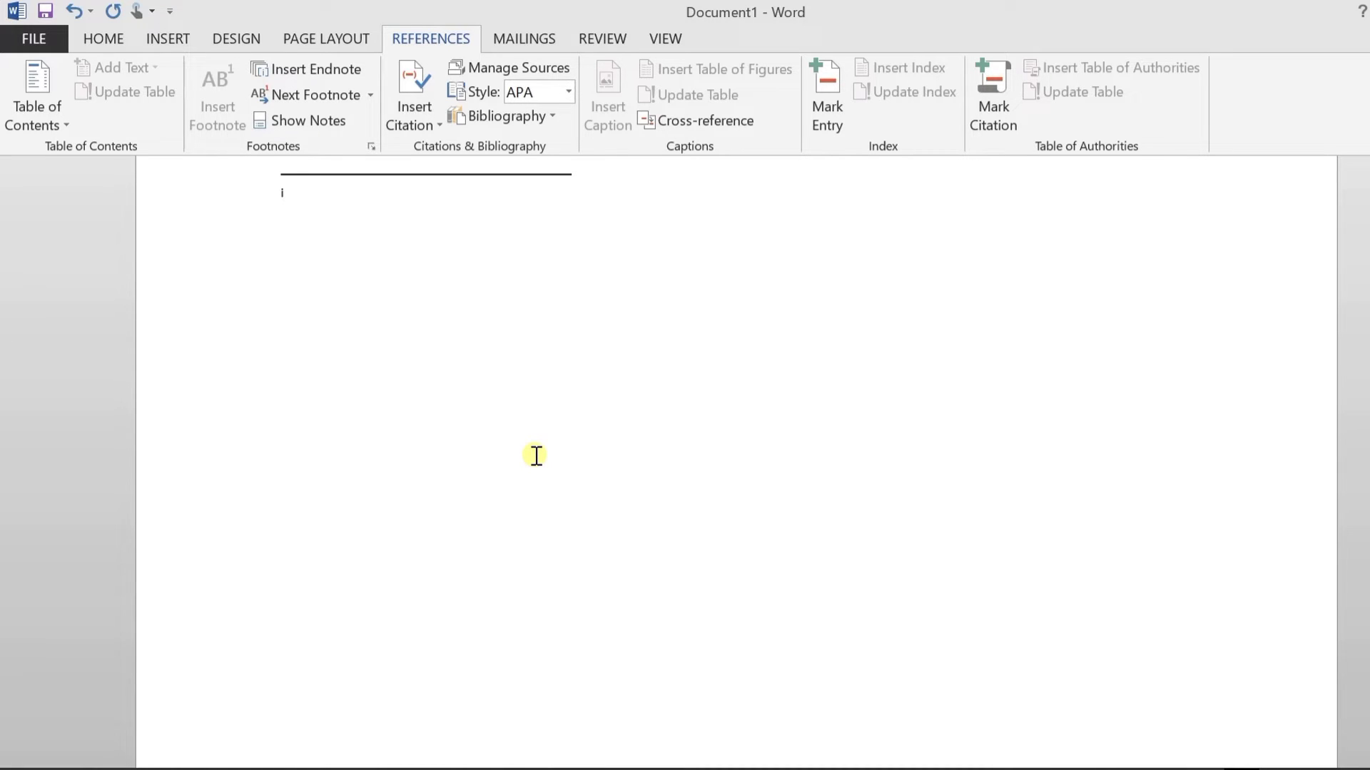
Enter PICTURE as the text of the new endnote at the end of the document.
scroll(536, 456, up, 3)
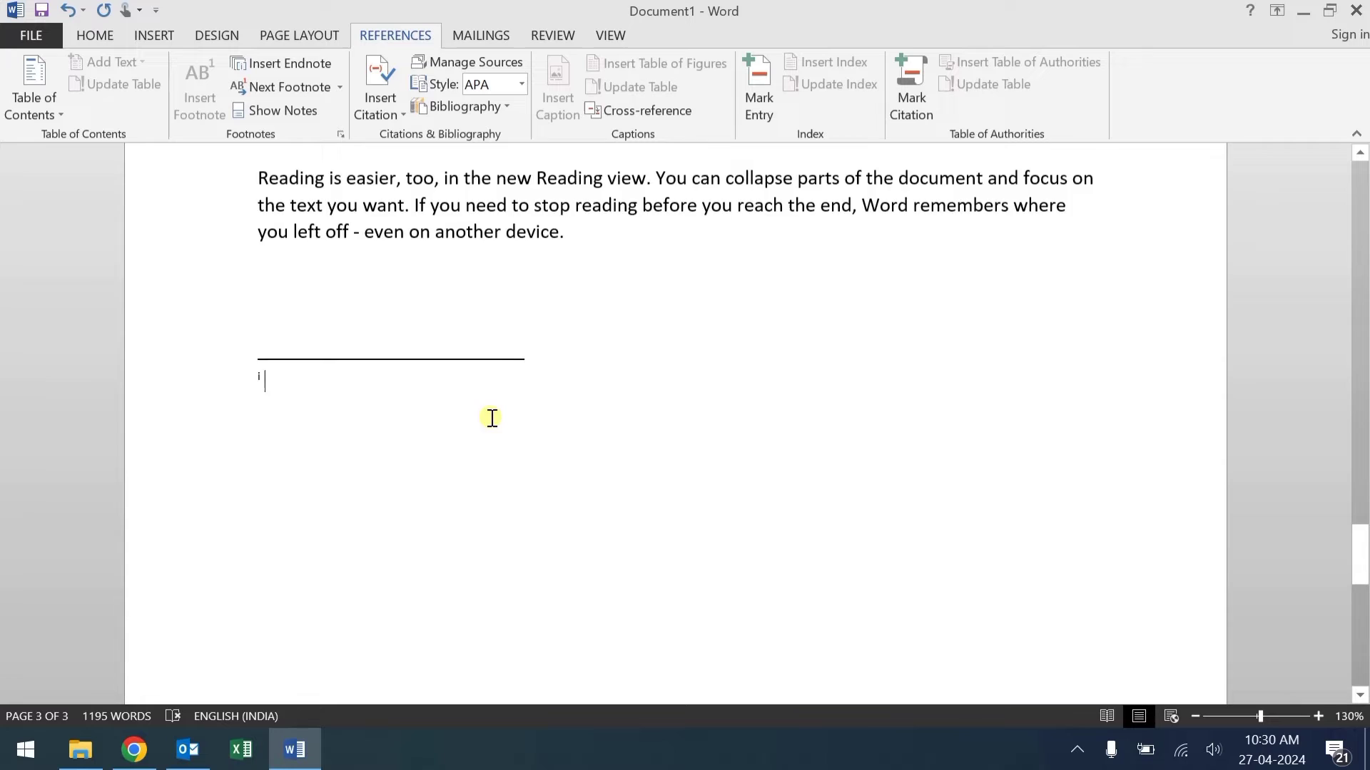
scroll(492, 417, up, 1)
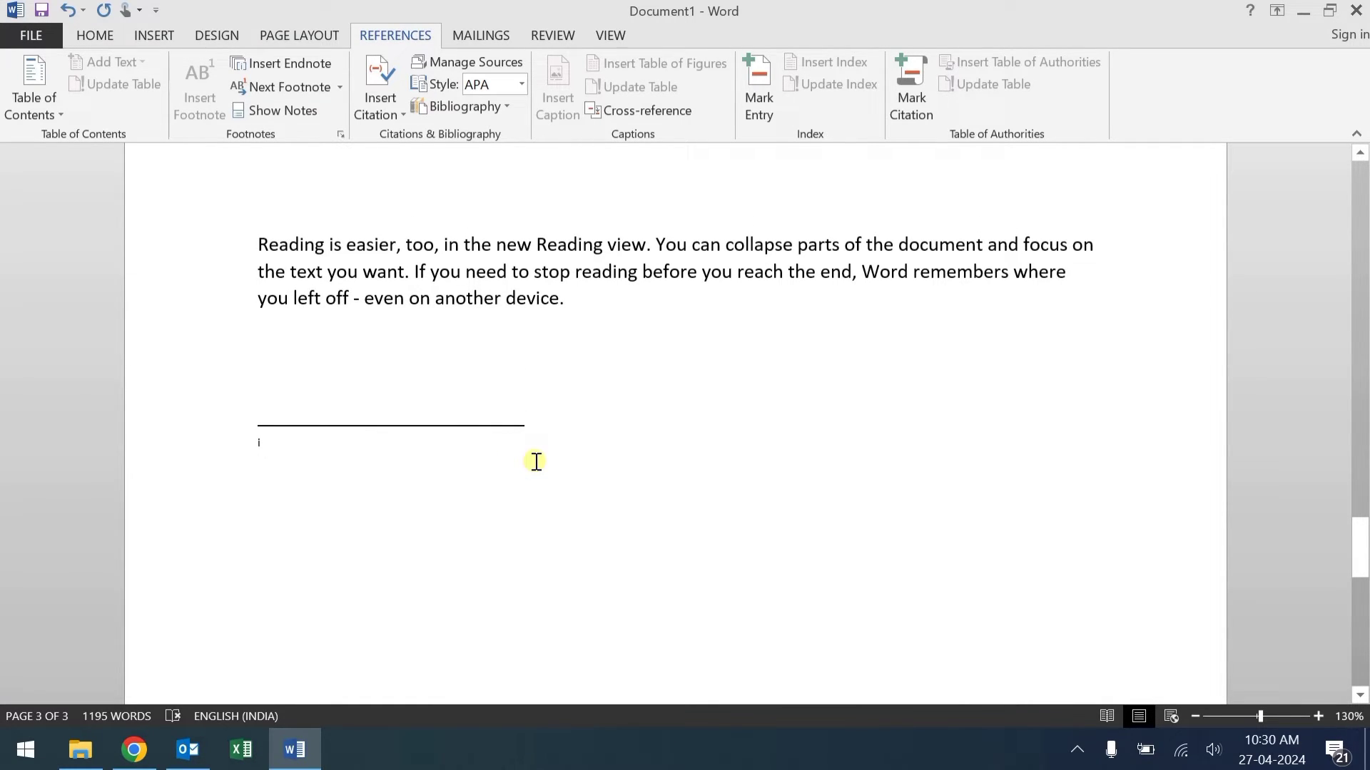
text(PIC)
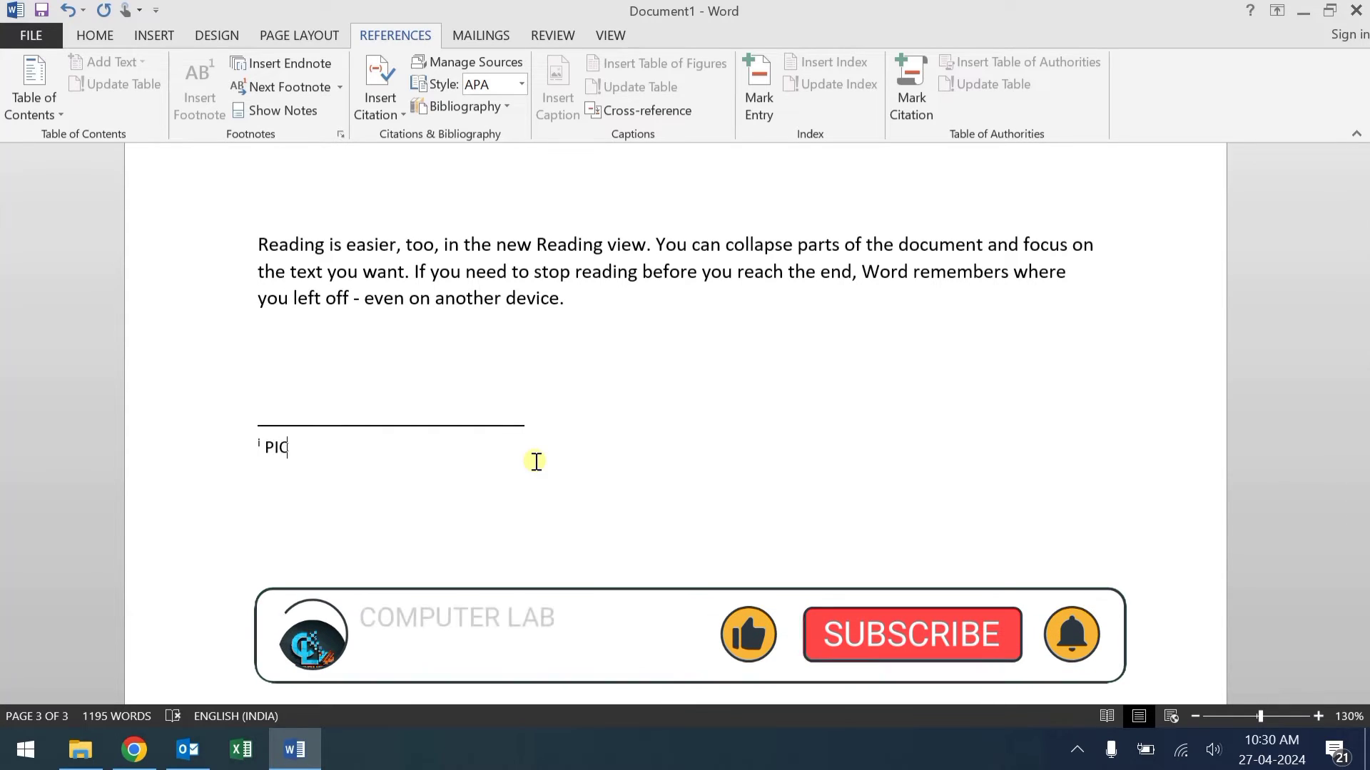
text(TURE)
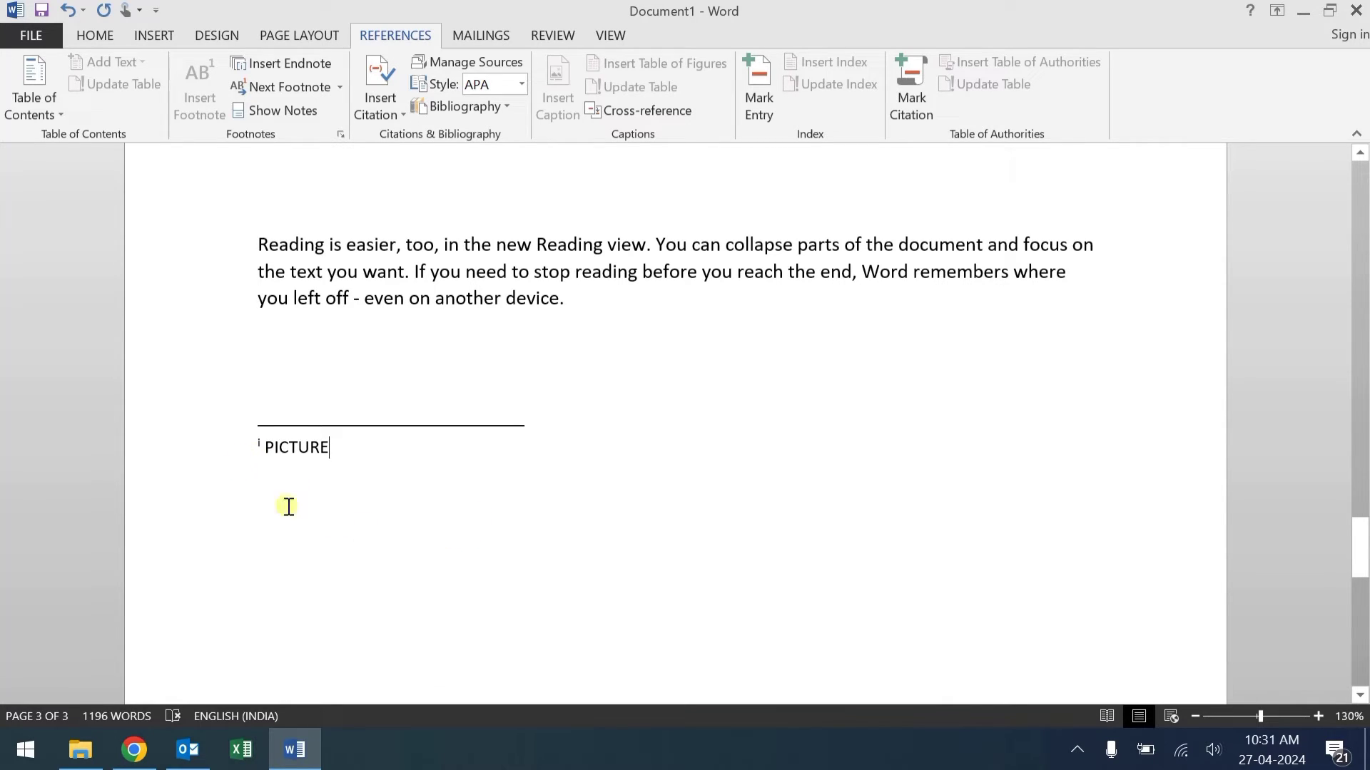
Insert an endnote after the + symbol in the first page's fourth paragraph with the text PLUS.
scroll(773, 505, up, 5)
scroll(856, 481, up, 15)
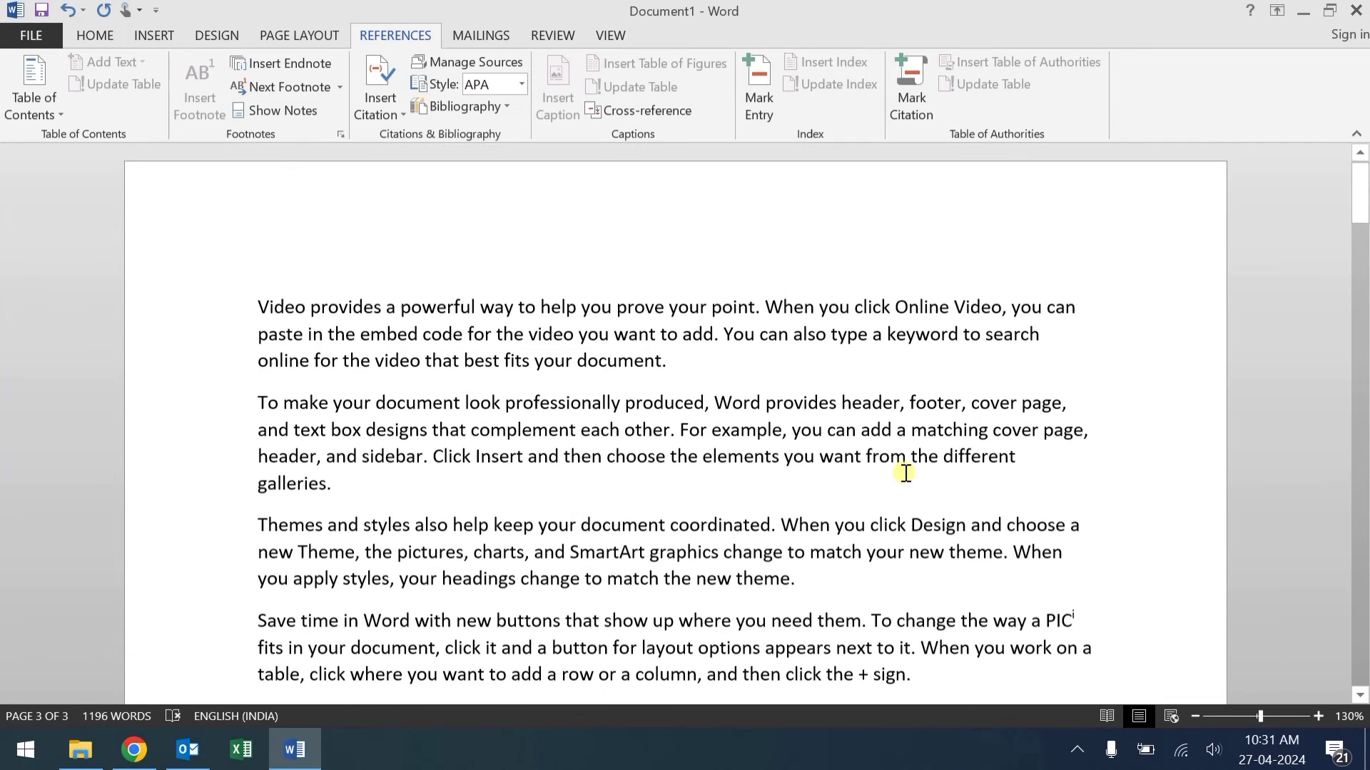
scroll(904, 473, down, 2)
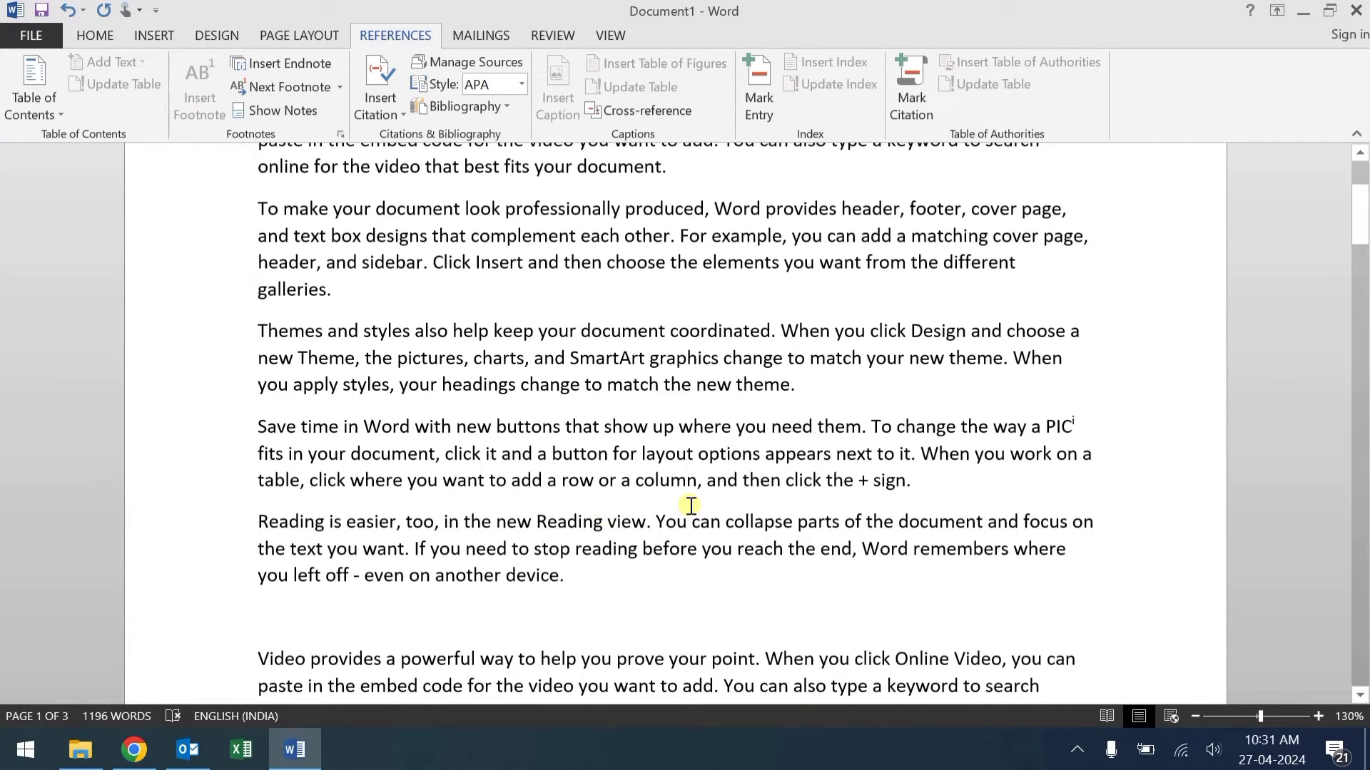
scroll(692, 505, down, 2)
scroll(692, 503, up, 5)
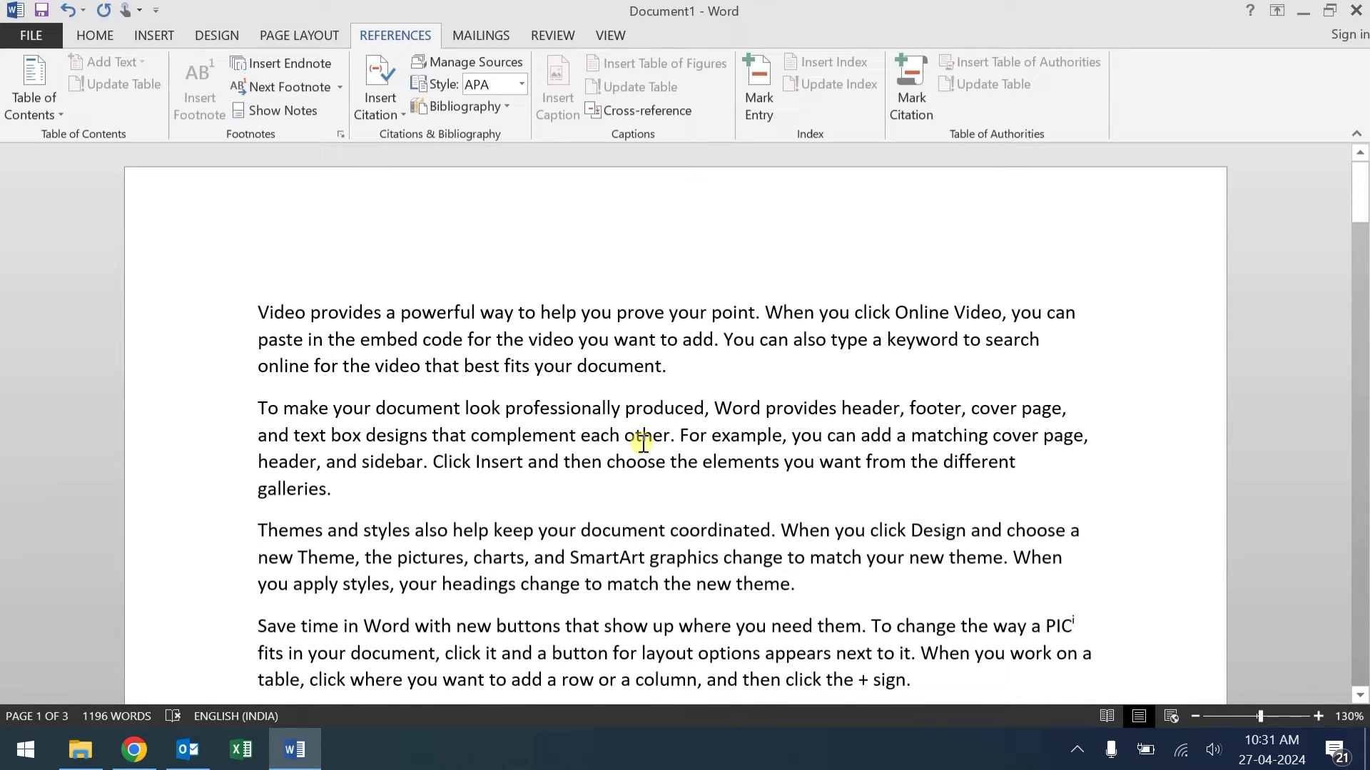
scroll(881, 490, down, 4)
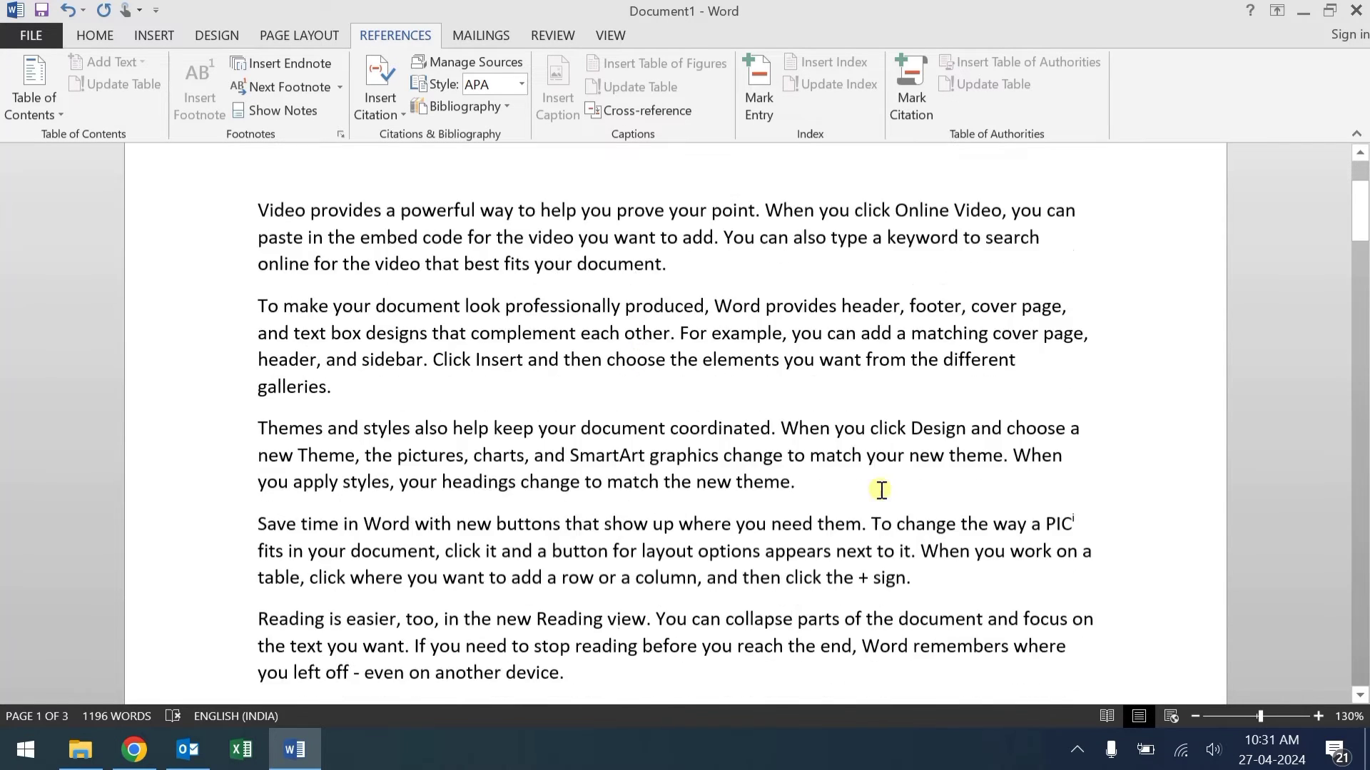
scroll(897, 483, up, 1)
click(864, 480)
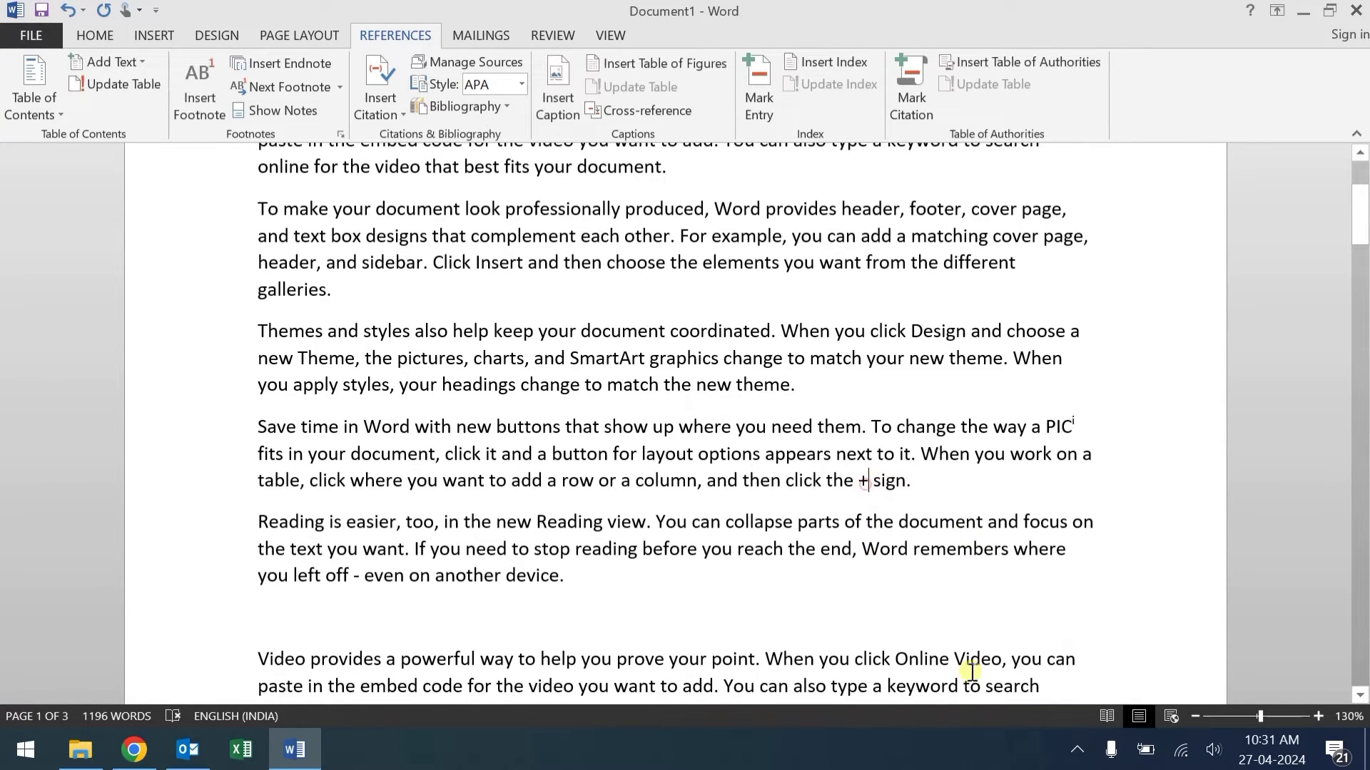
click(289, 65)
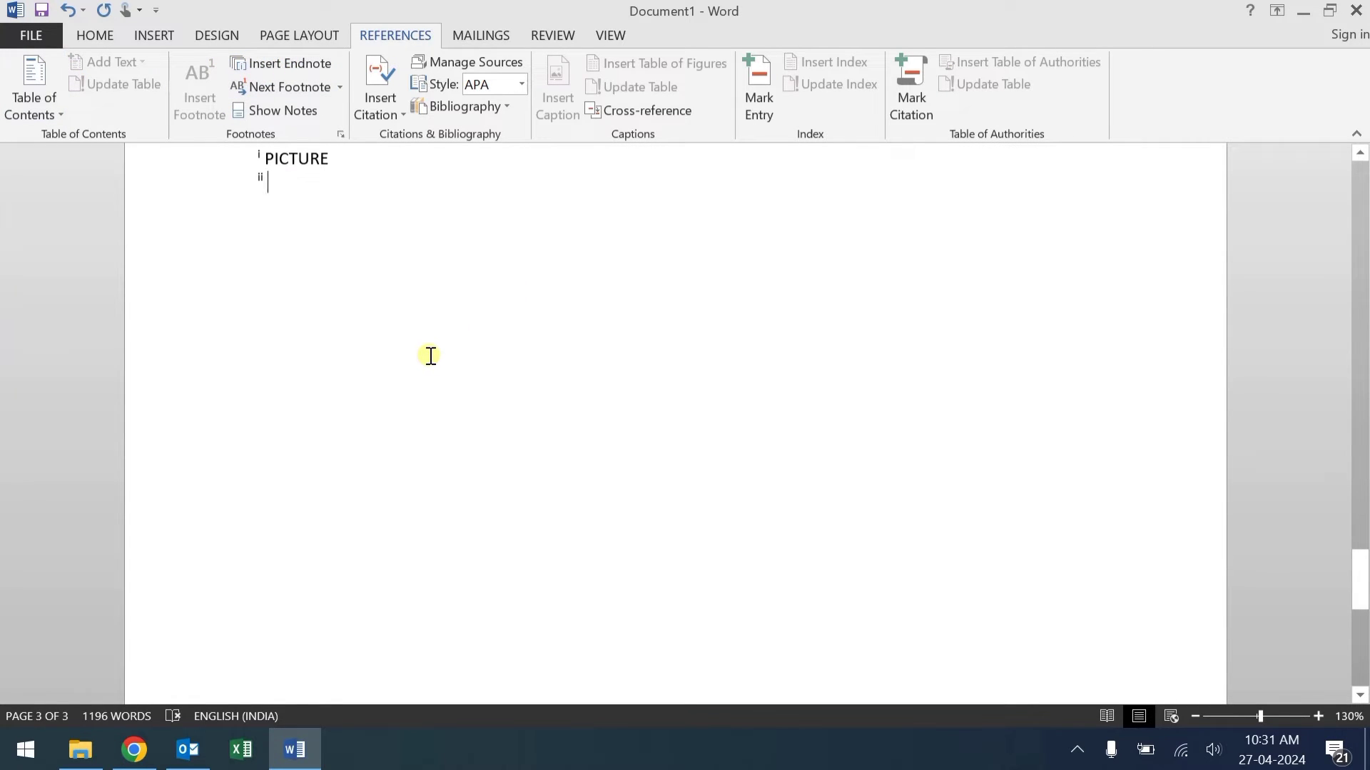
text(PLUS)
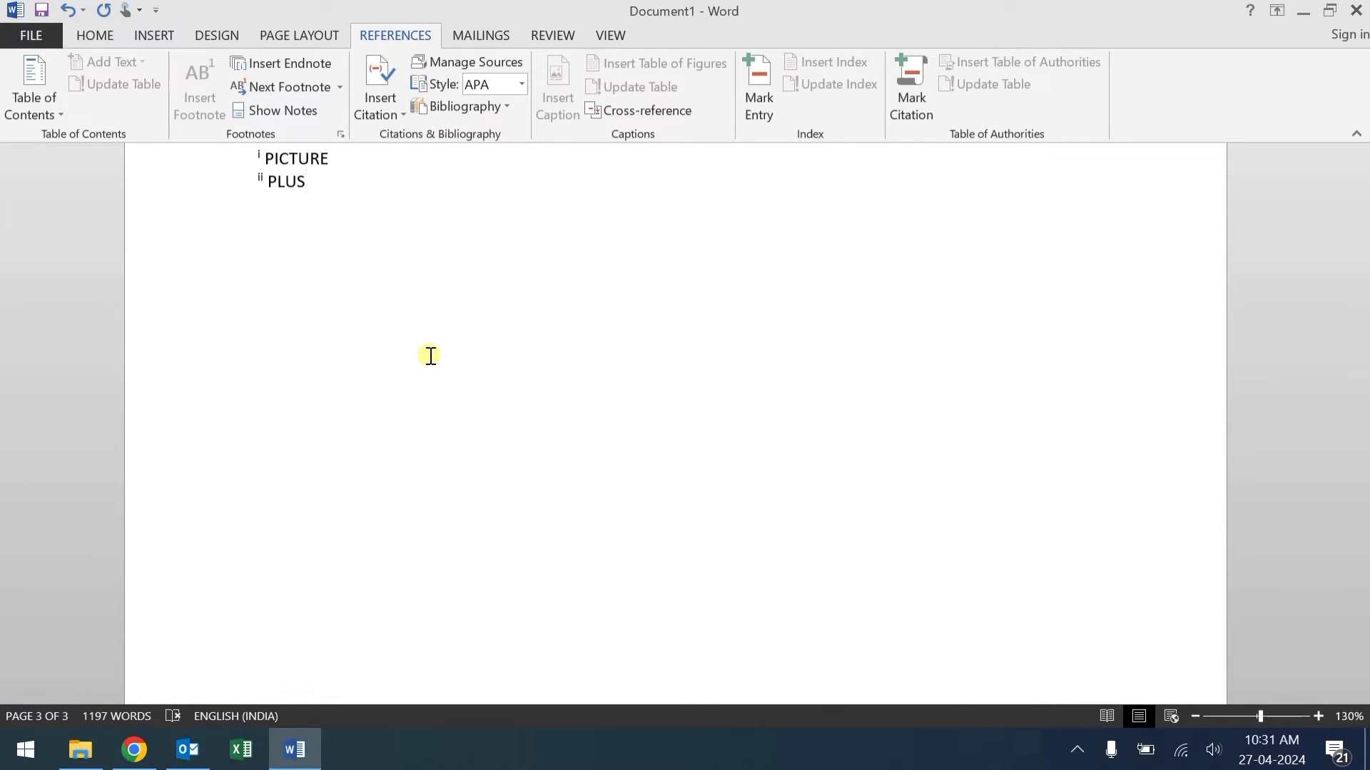
Examine the endnote references after PIC and the + symbol, and jump to the endnote texts with Show Notes.
scroll(430, 356, up, 15)
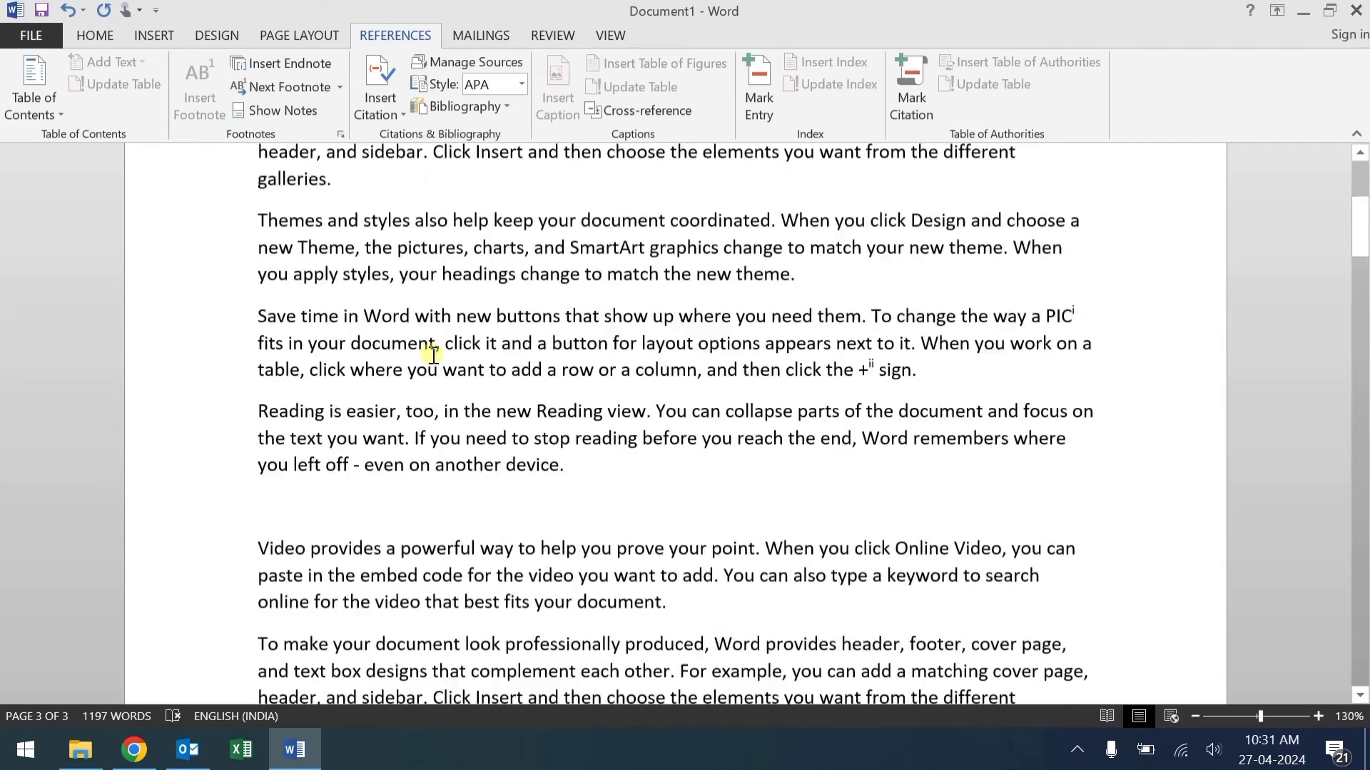
scroll(433, 355, up, 5)
scroll(584, 431, down, 1)
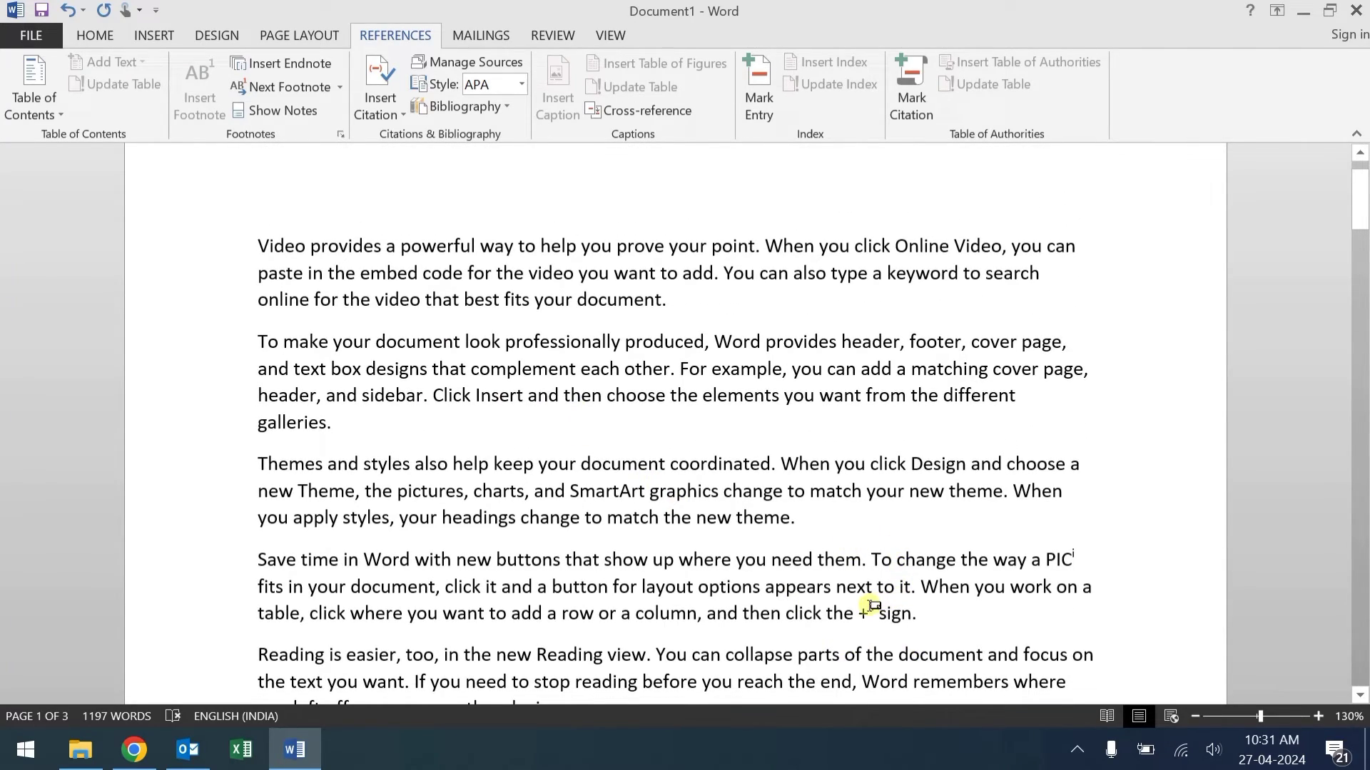
mouse_move(870, 605)
drag(1360, 207, 1360, 249)
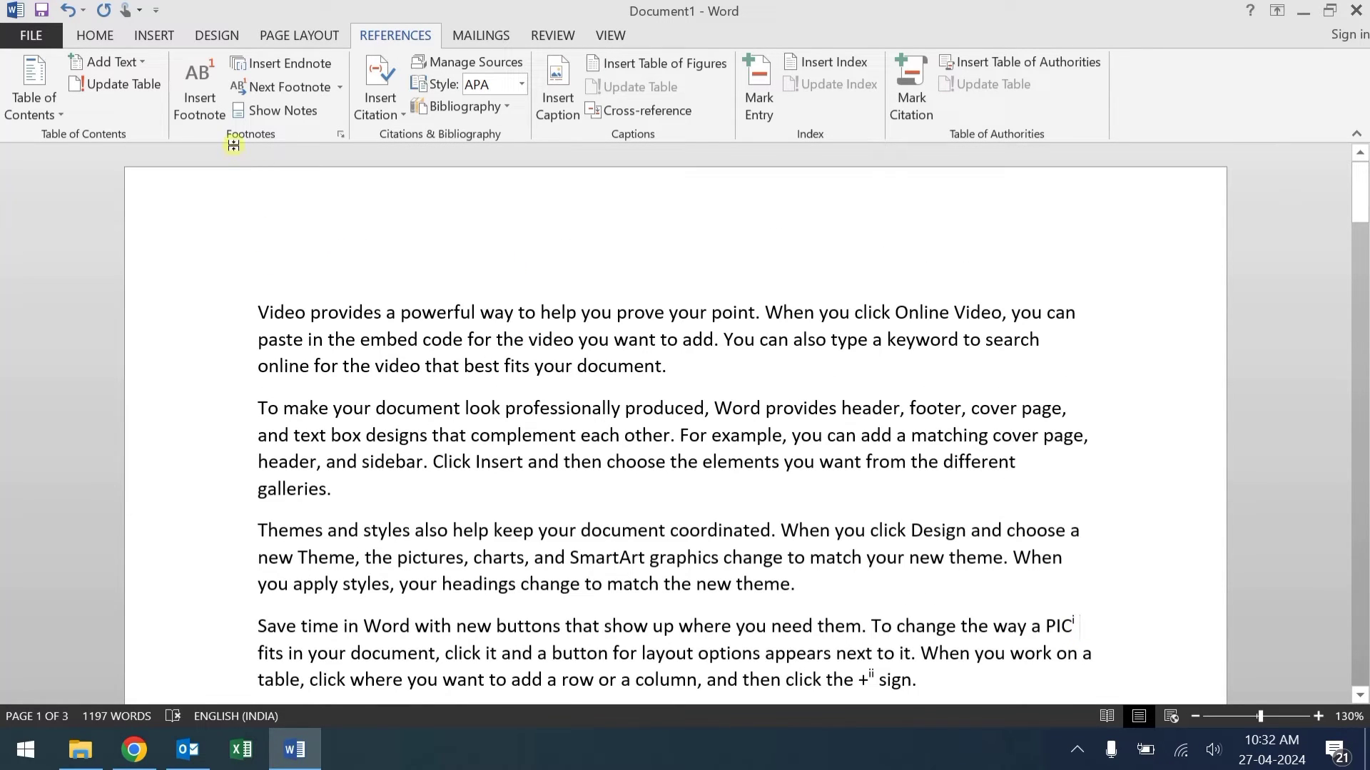
click(277, 114)
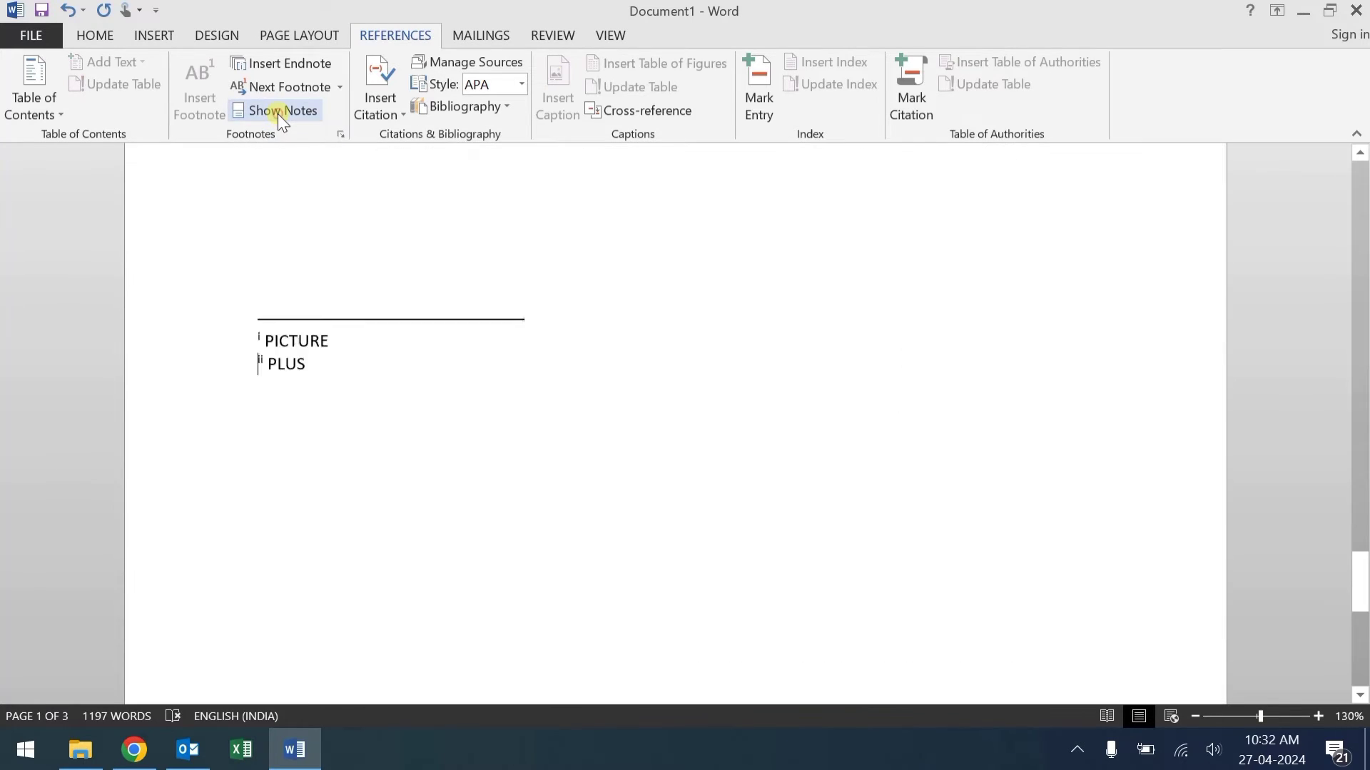
scroll(479, 332, down, 3)
scroll(473, 377, up, 1)
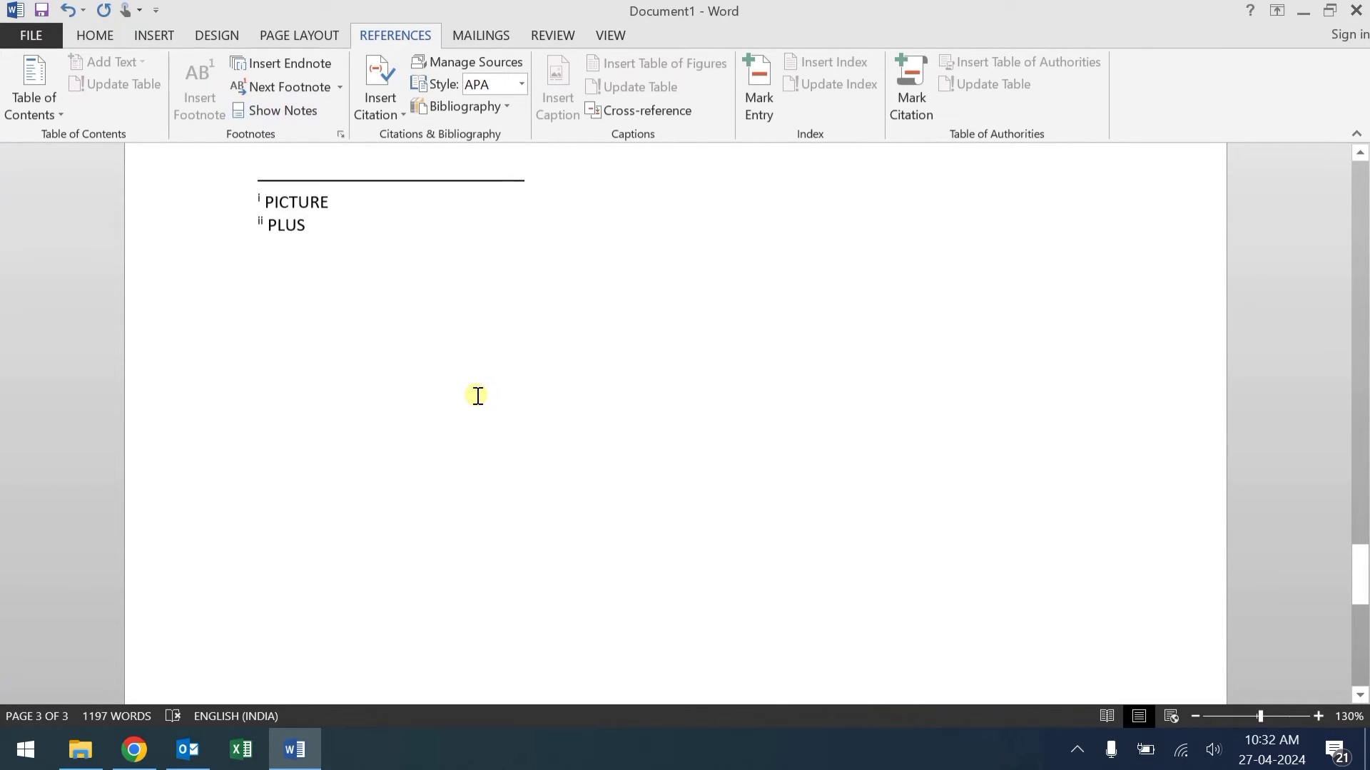
scroll(478, 395, up, 2)
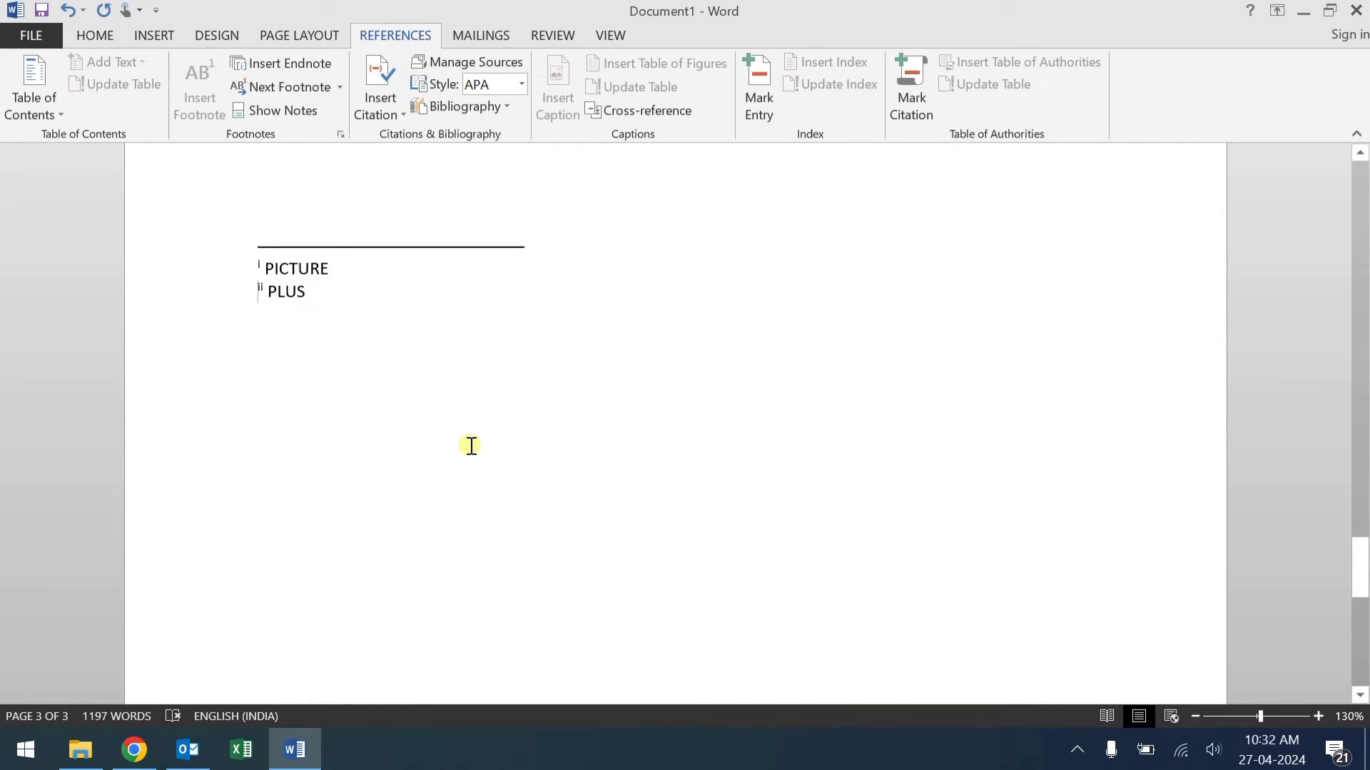
Starting after the word "point" in the first paragraph, go forward with Next Endnote to the references after PIC and the + symbol.
scroll(656, 391, up, 20)
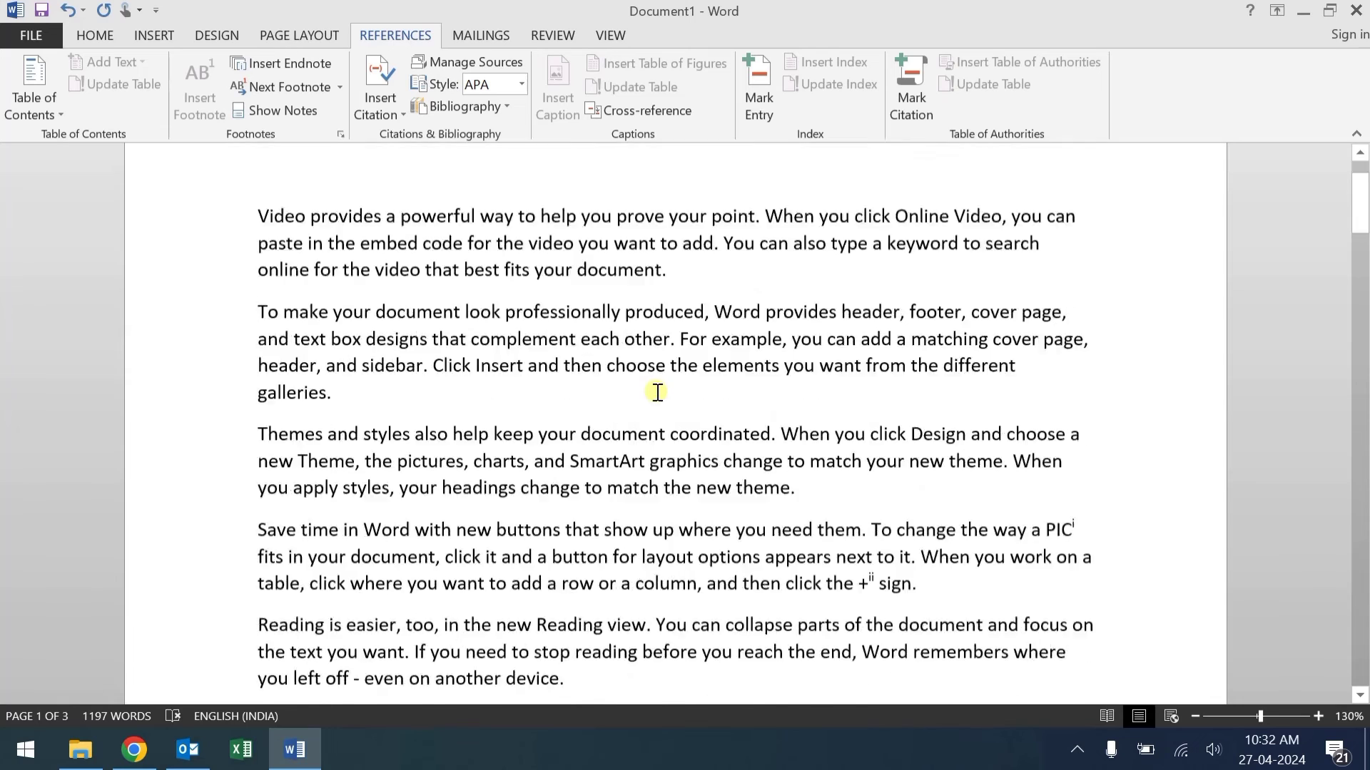
click(755, 314)
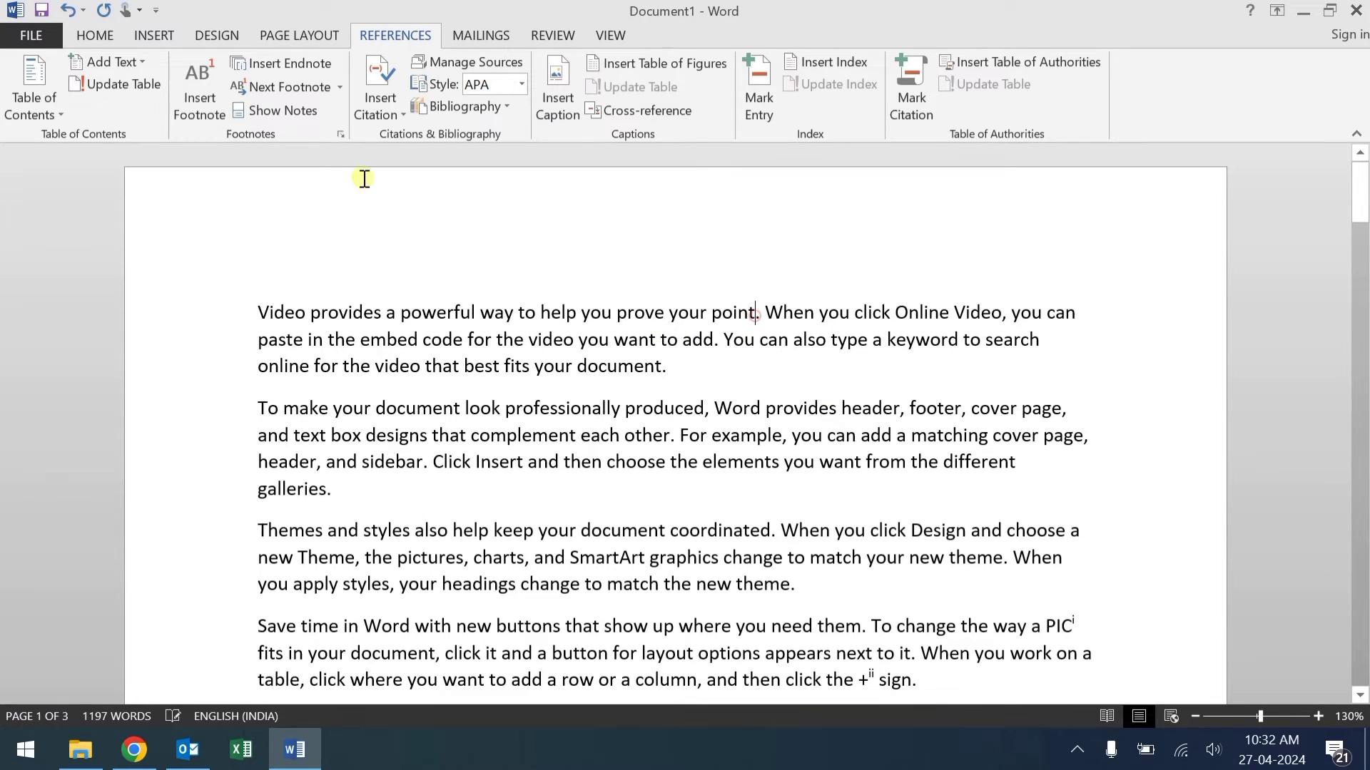
click(340, 89)
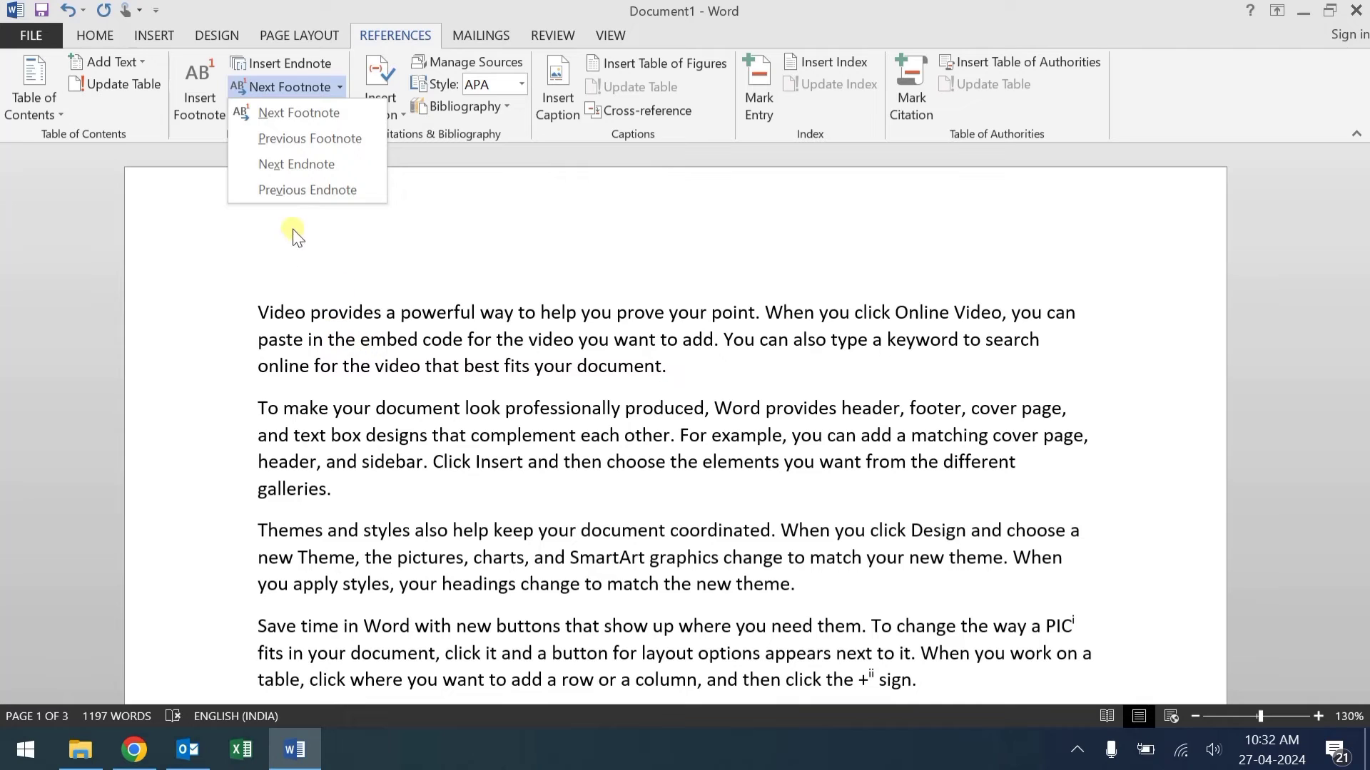
click(276, 163)
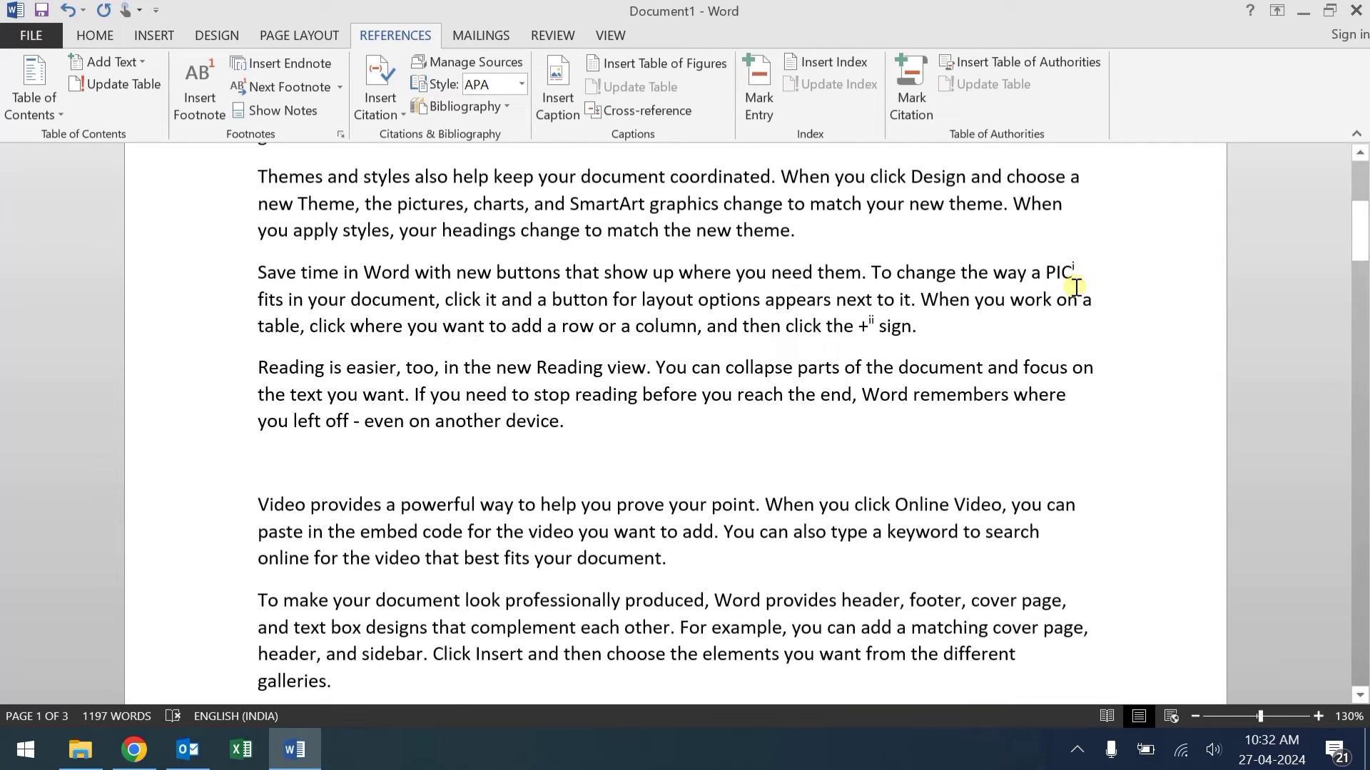
mouse_move(1076, 286)
click(338, 87)
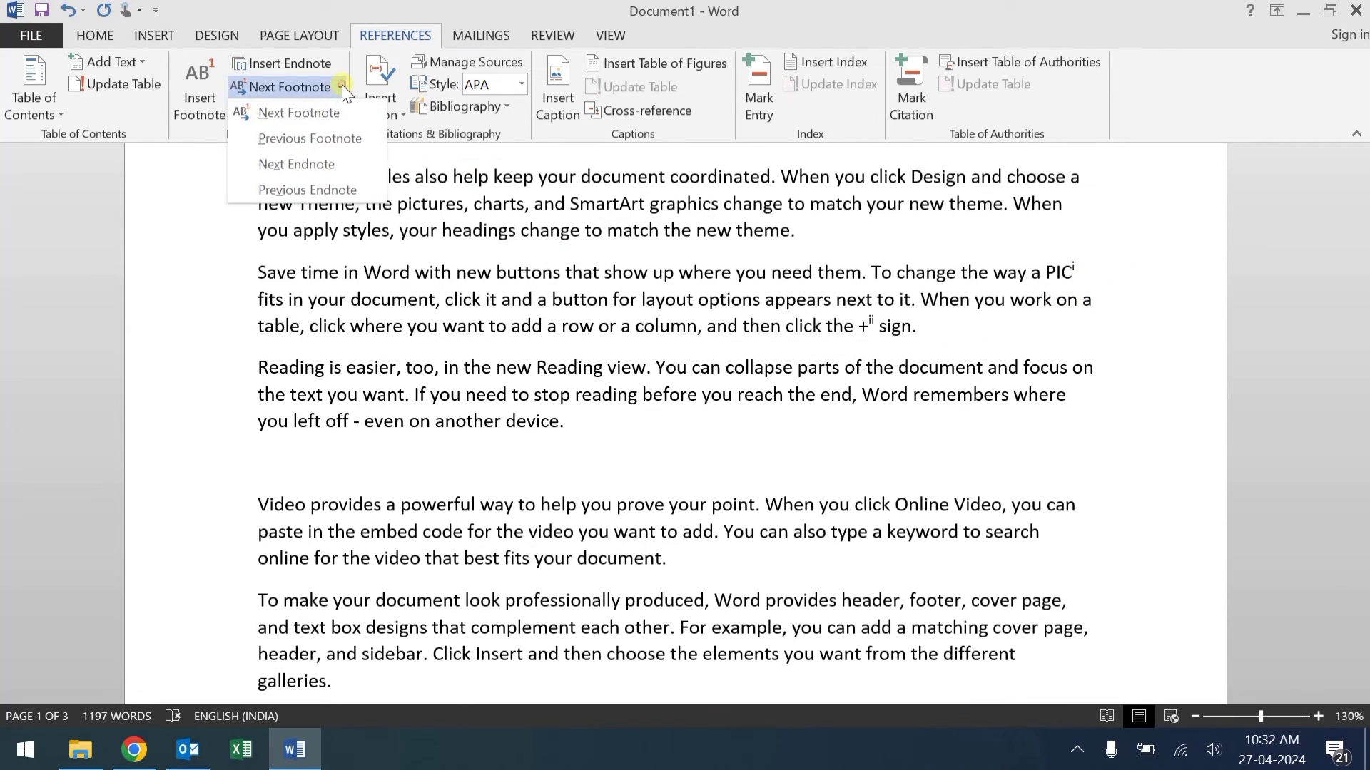
click(325, 164)
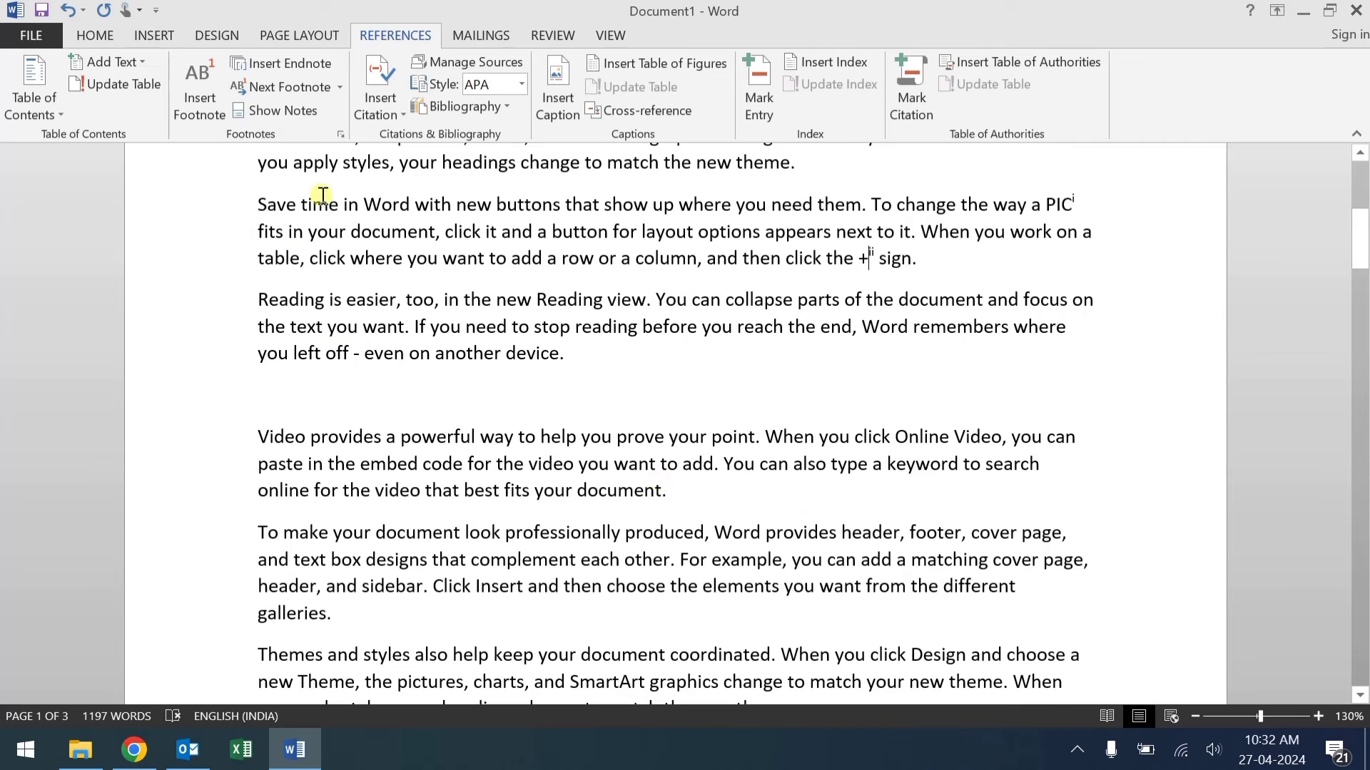
Go back from the endnote reference after the + symbol to the one after PIC with Previous Endnote.
click(340, 87)
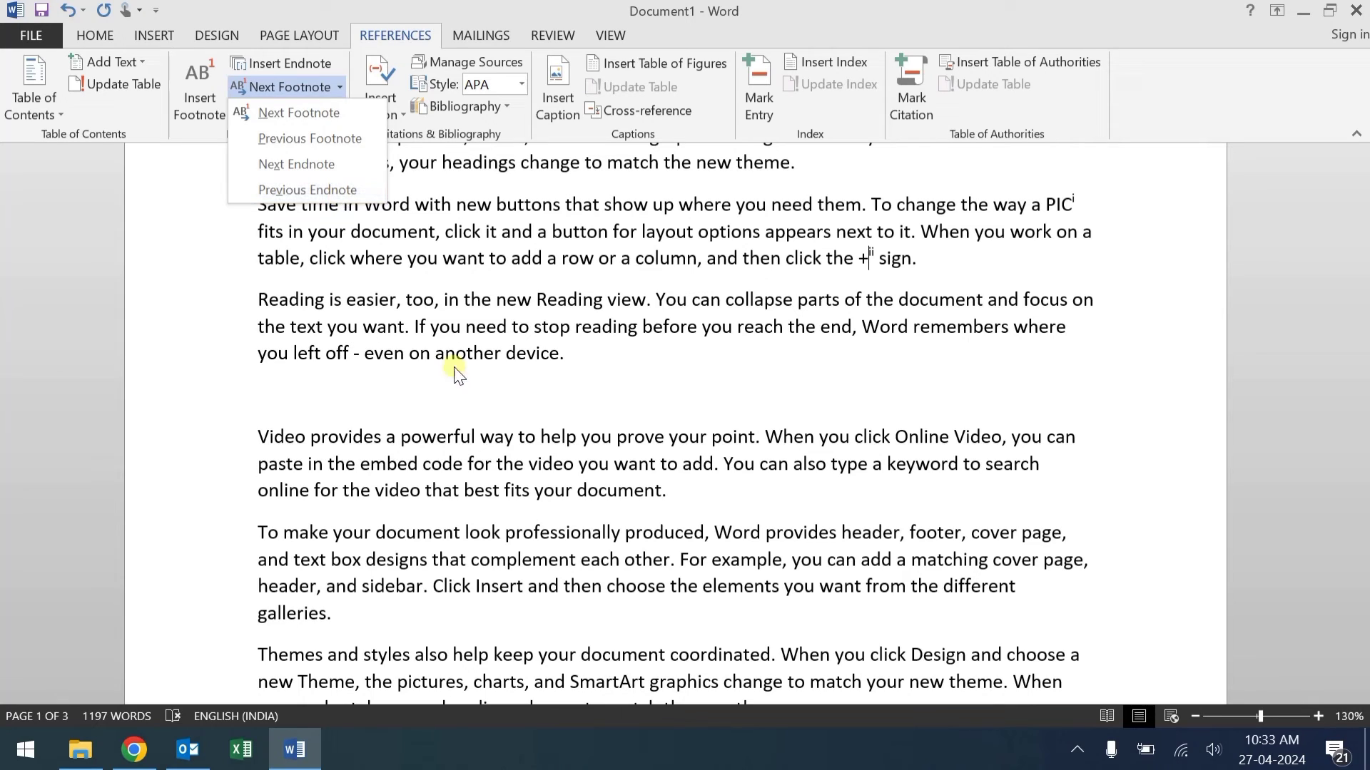
click(872, 264)
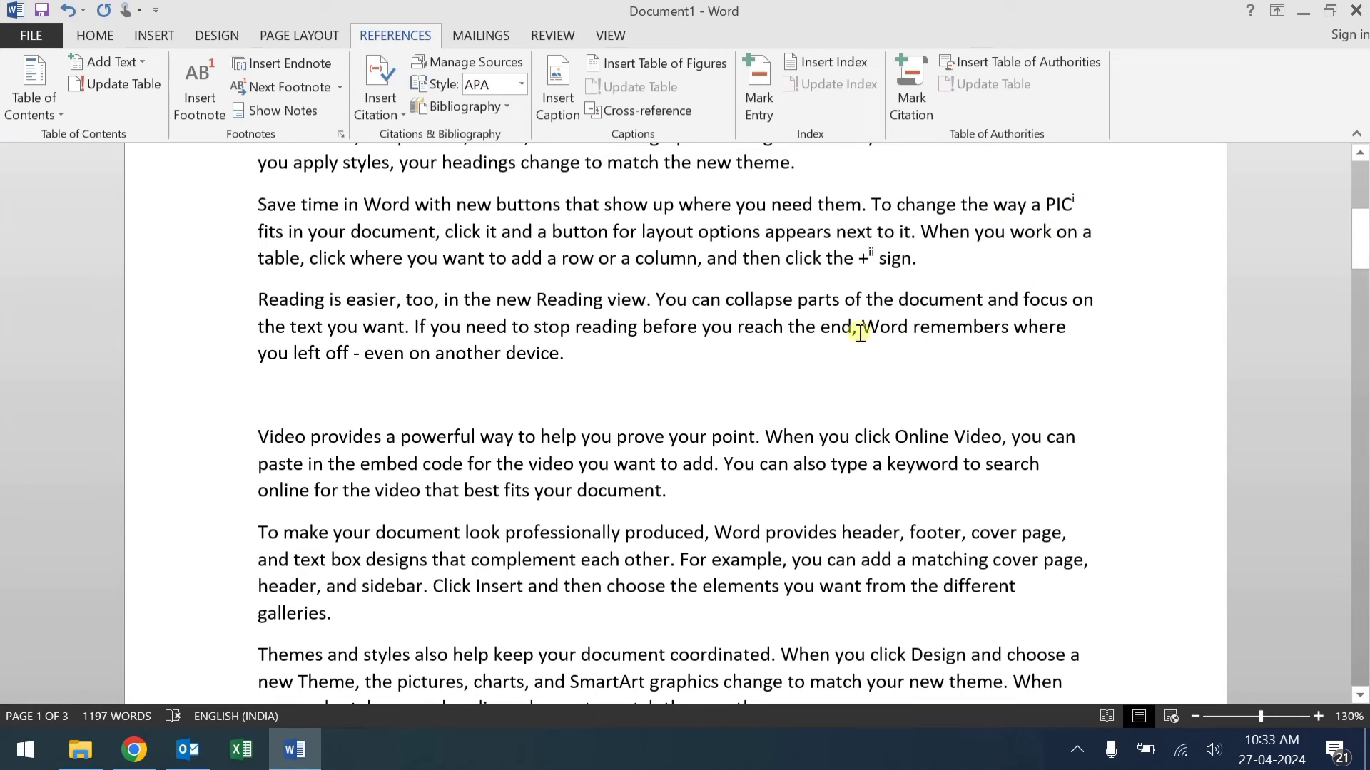
click(340, 87)
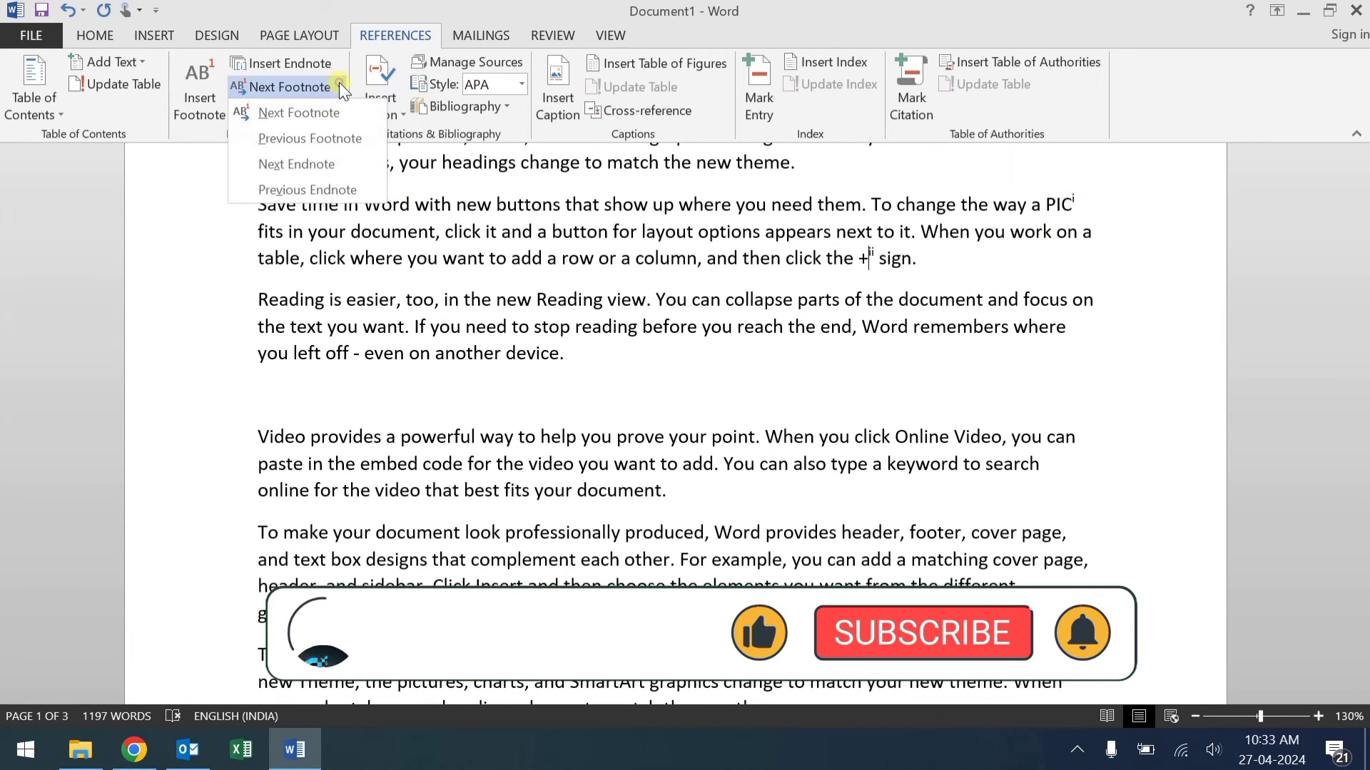
click(288, 189)
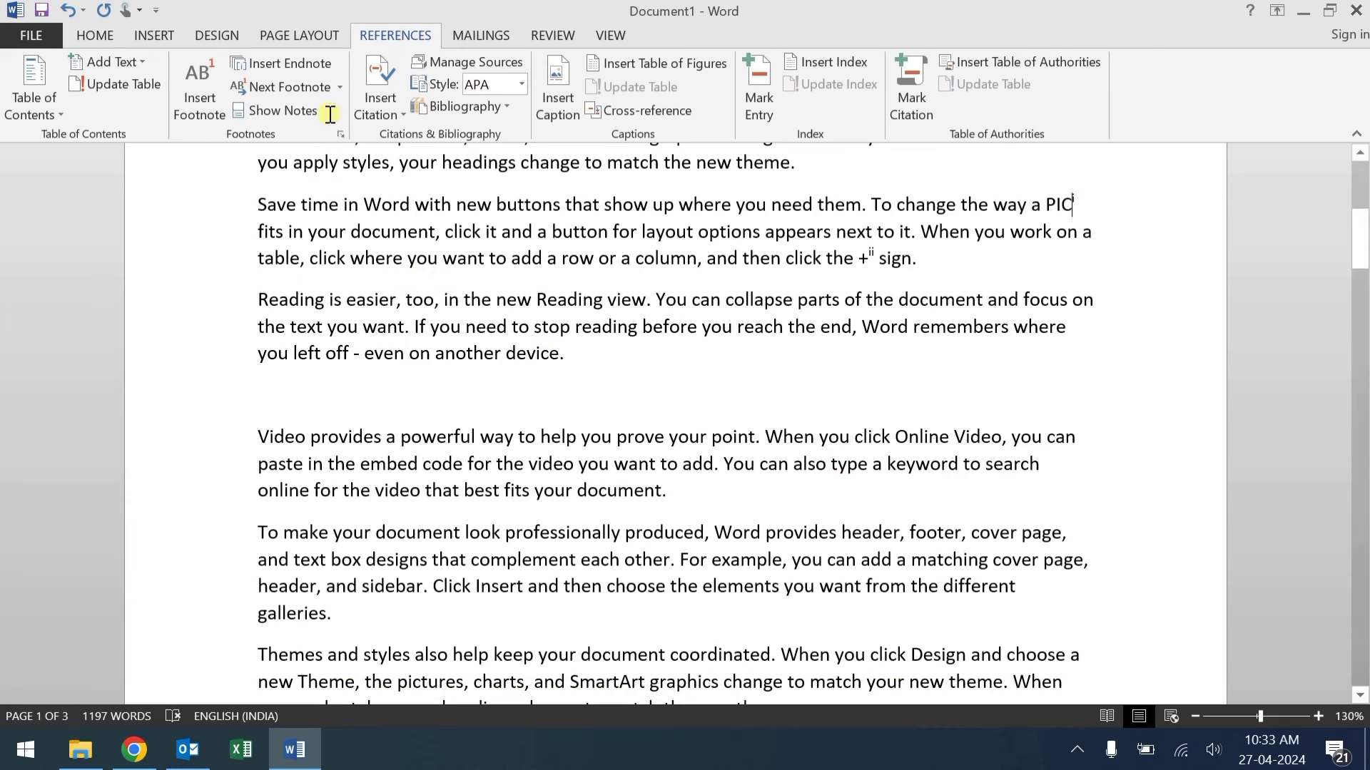
click(343, 89)
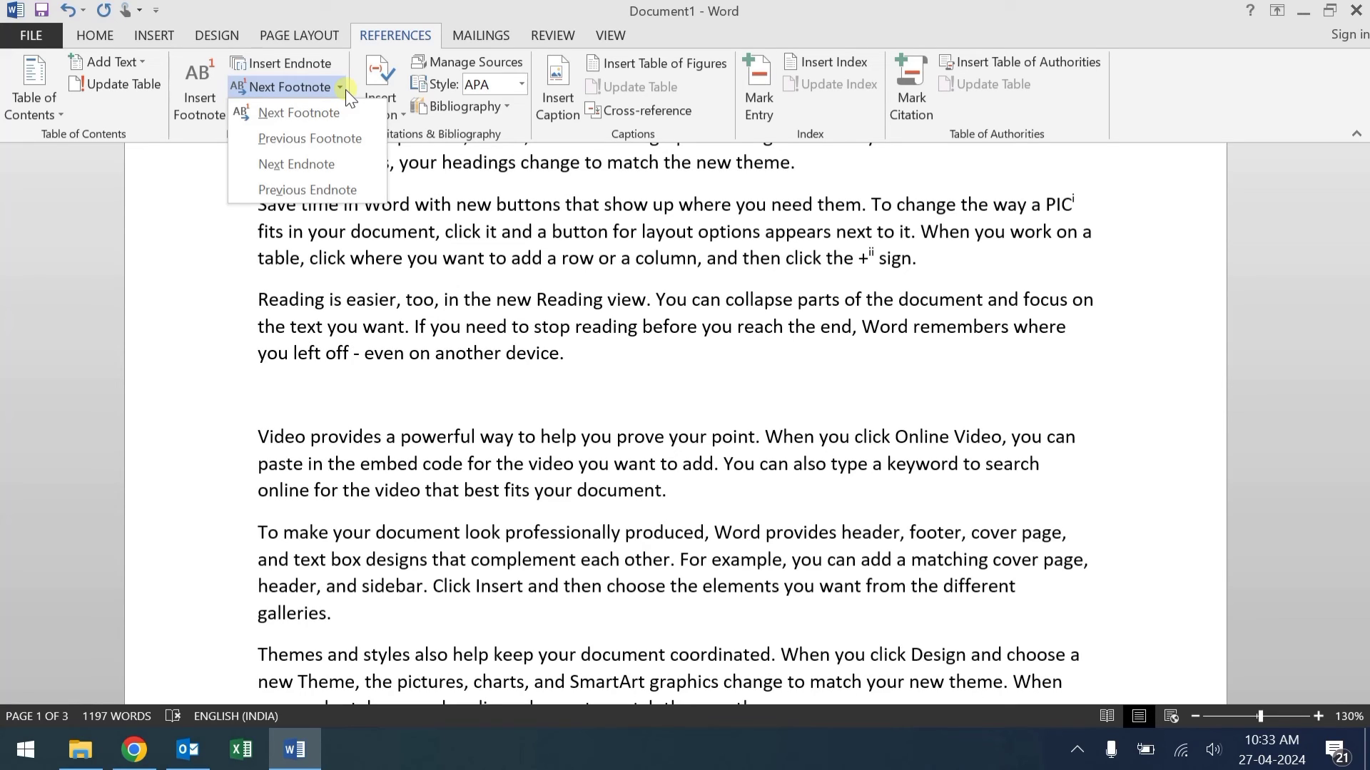
click(417, 267)
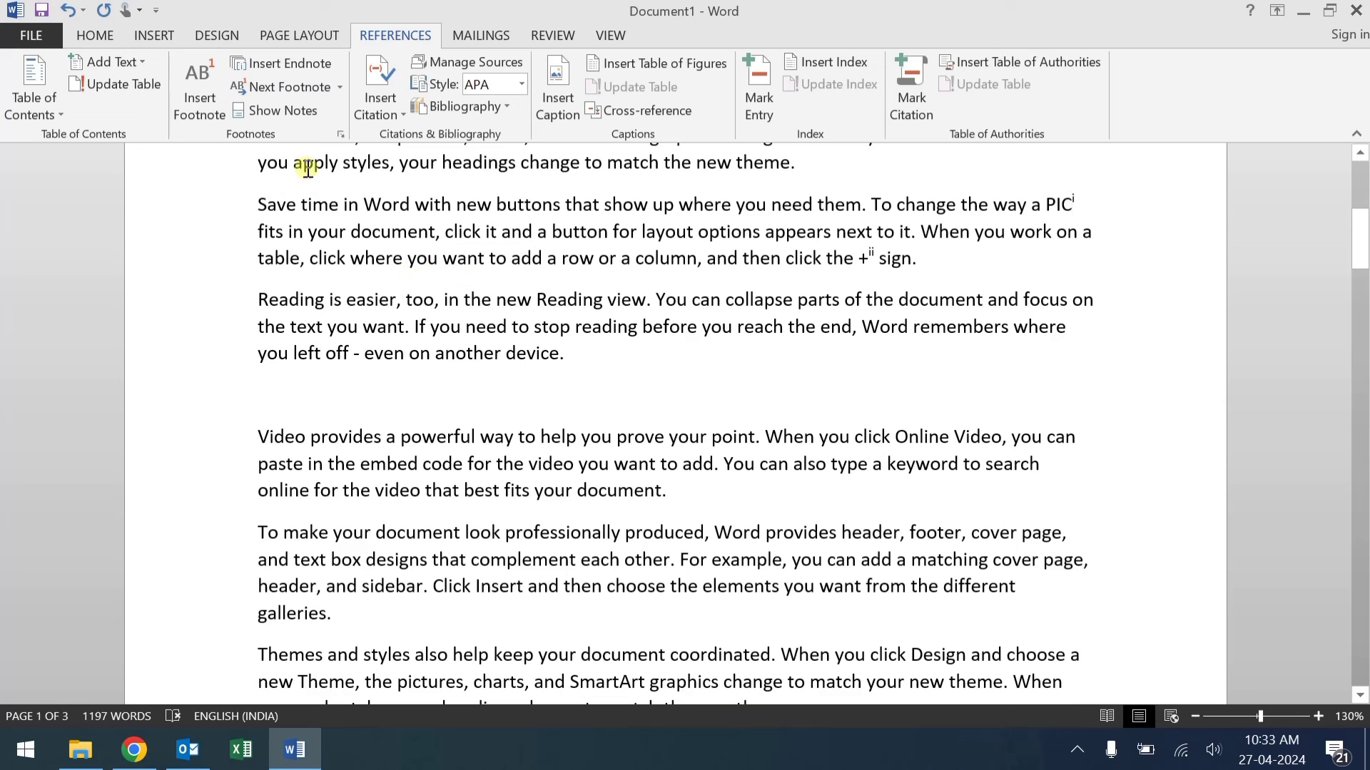